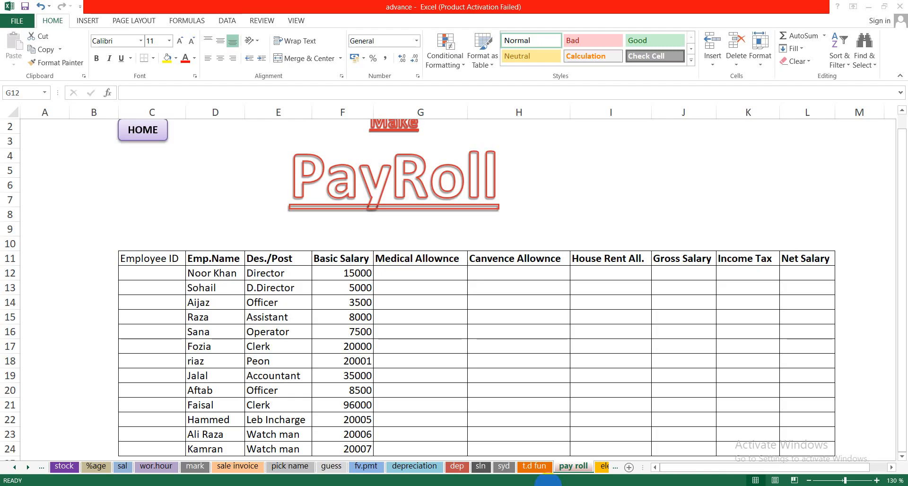
{"action": "left_click", "coordinate": [422, 273]}
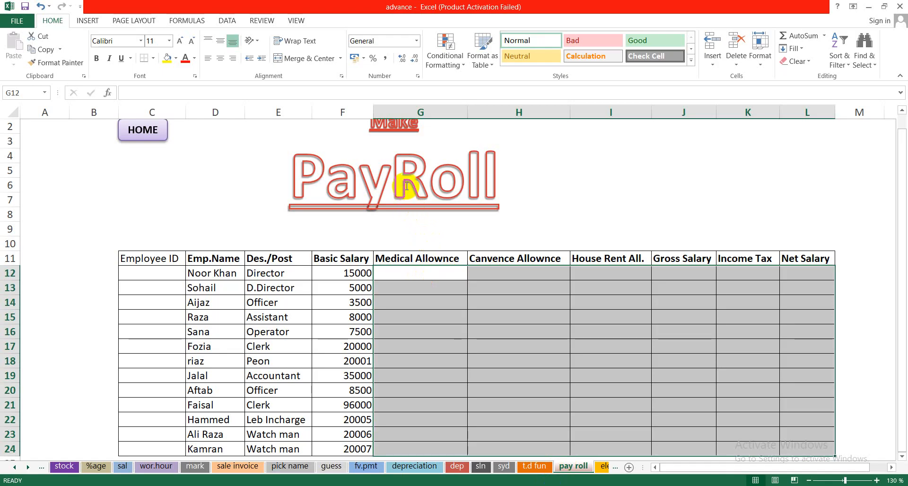
{"action": "left_click", "coordinate": [350, 235]}
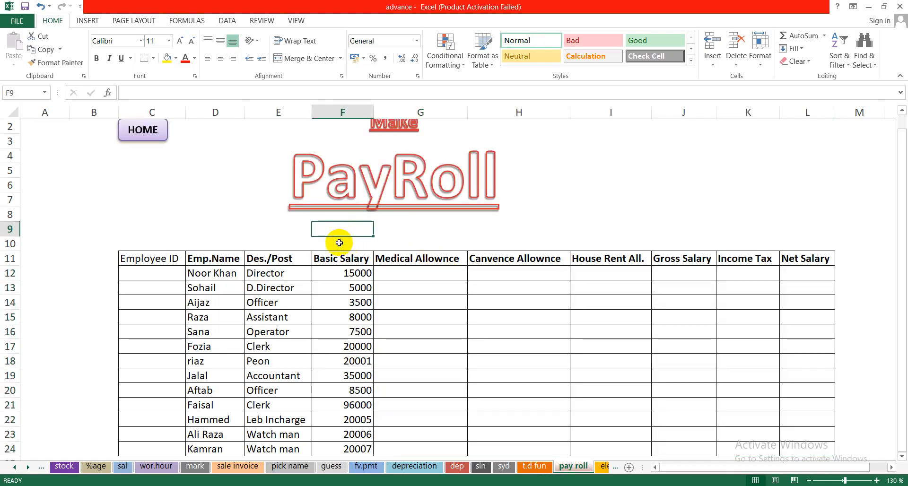
{"action": "left_click", "coordinate": [278, 212]}
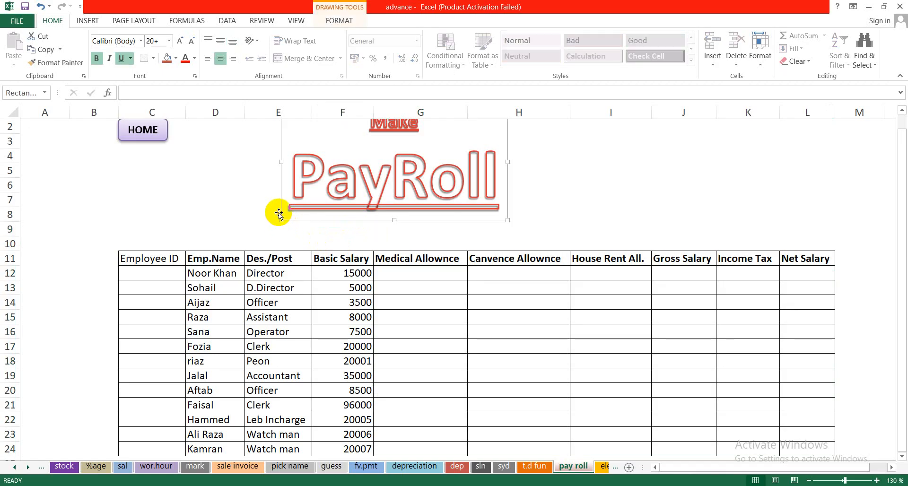
{"action": "left_click", "coordinate": [258, 216]}
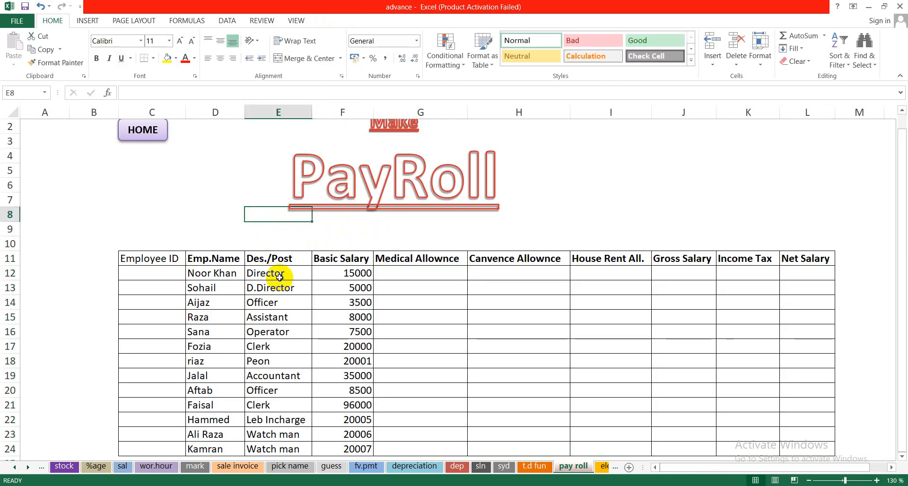
Examine the payroll table's columns from Employee ID through Net Salary, including the names, posts and basic salaries already filled in.
{"action": "left_click", "coordinate": [279, 276]}
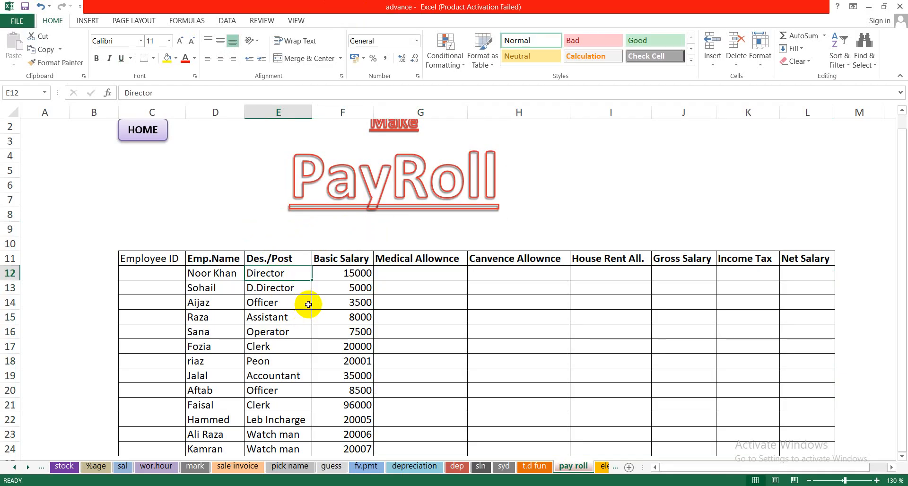
{"action": "left_click", "coordinate": [334, 309]}
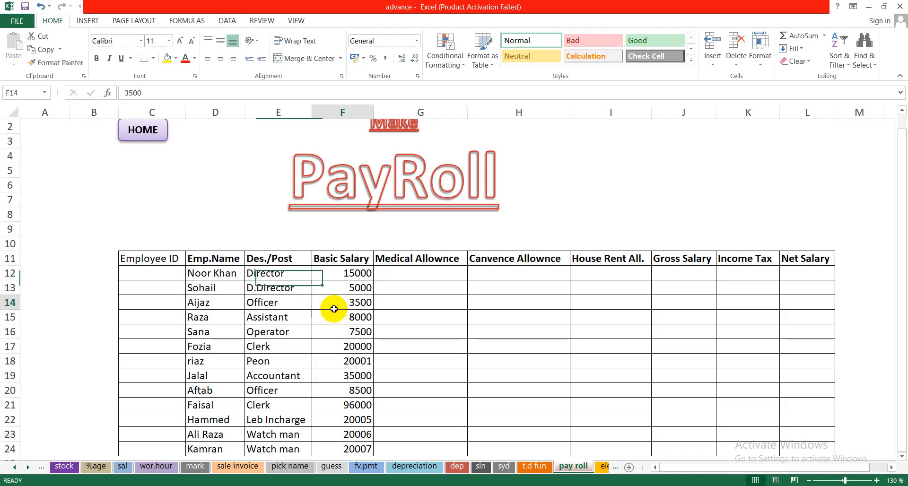
{"action": "left_click", "coordinate": [225, 273]}
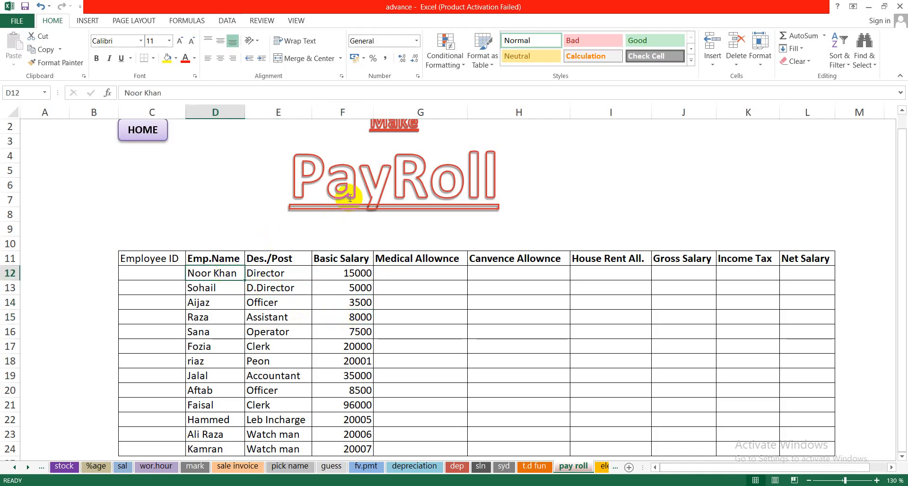
{"action": "left_click", "coordinate": [142, 257]}
{"action": "left_click", "coordinate": [173, 306]}
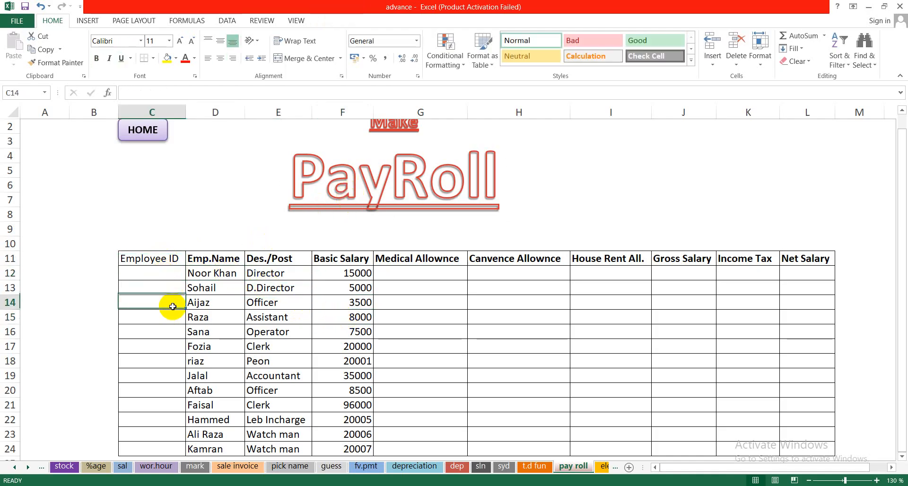
{"action": "left_click", "coordinate": [169, 406]}
{"action": "left_click", "coordinate": [211, 289]}
{"action": "left_click", "coordinate": [173, 259]}
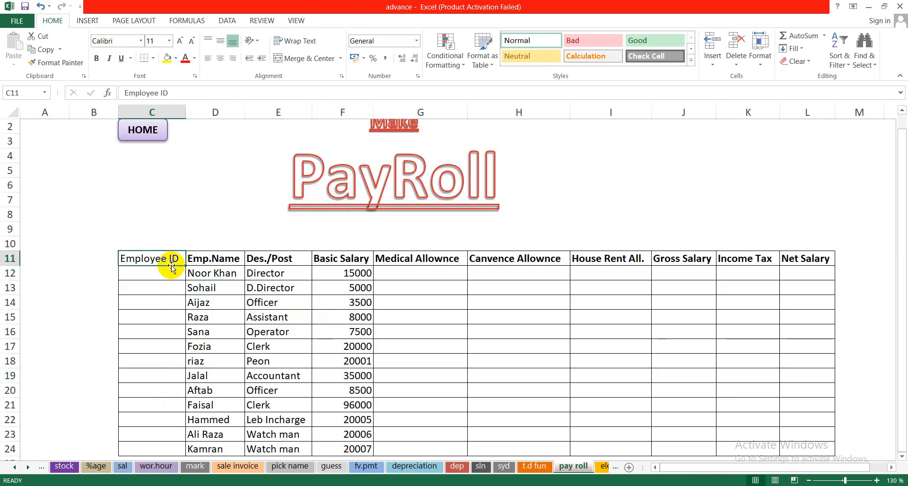
{"action": "left_click", "coordinate": [213, 259]}
{"action": "left_click", "coordinate": [211, 289]}
{"action": "left_click", "coordinate": [279, 259]}
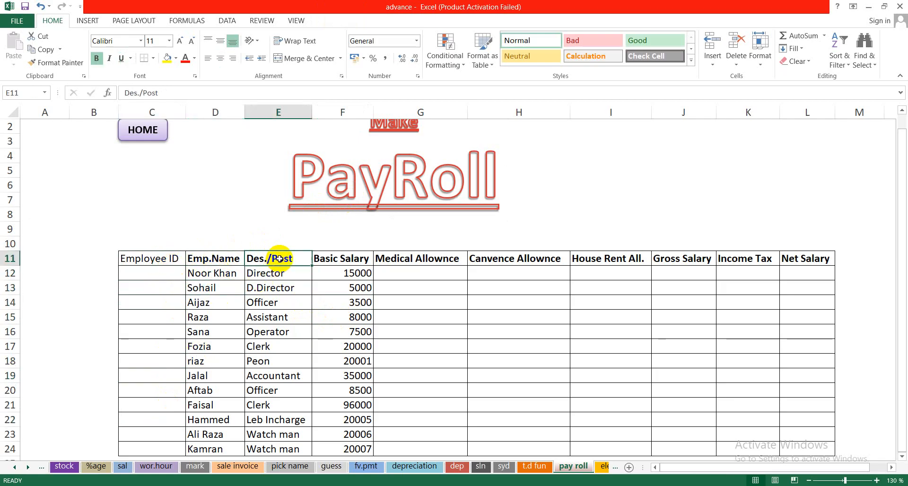
{"action": "left_click", "coordinate": [277, 273]}
{"action": "left_click", "coordinate": [274, 317]}
{"action": "left_click", "coordinate": [353, 269]}
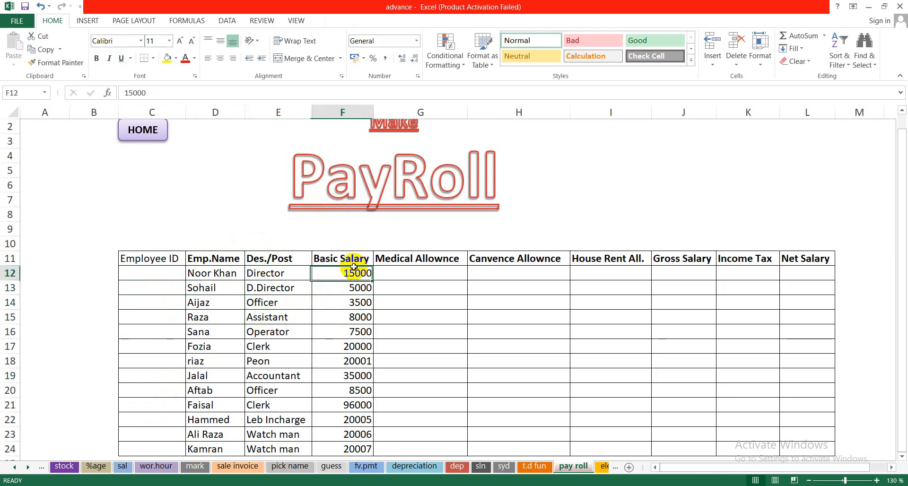
{"action": "left_click", "coordinate": [416, 272]}
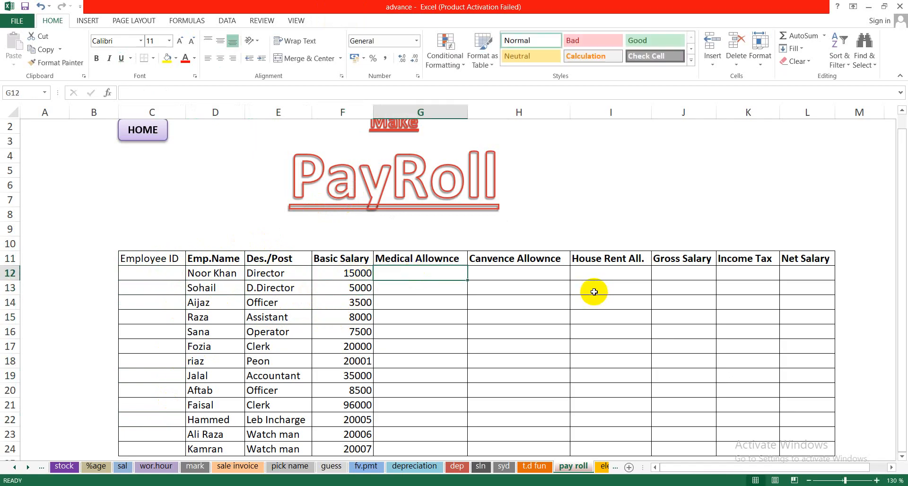
{"action": "left_click", "coordinate": [532, 271]}
{"action": "left_click", "coordinate": [606, 279]}
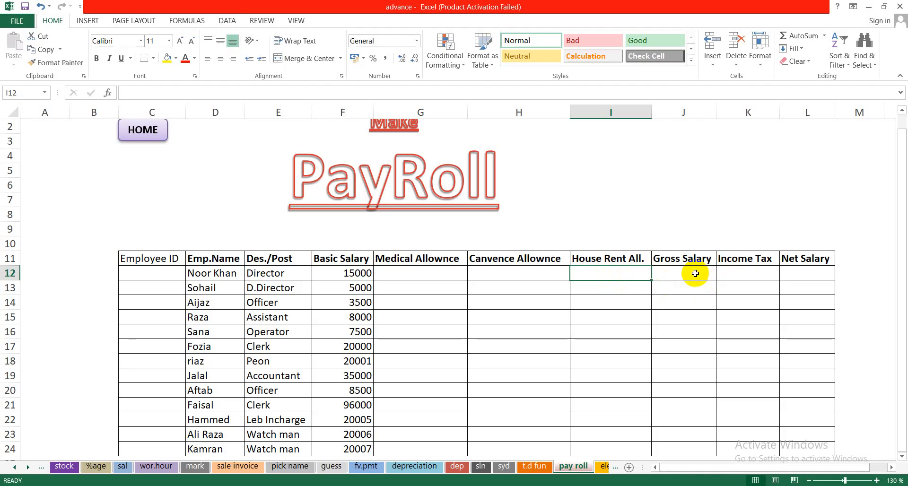
{"action": "left_click", "coordinate": [752, 272]}
{"action": "left_click", "coordinate": [810, 273]}
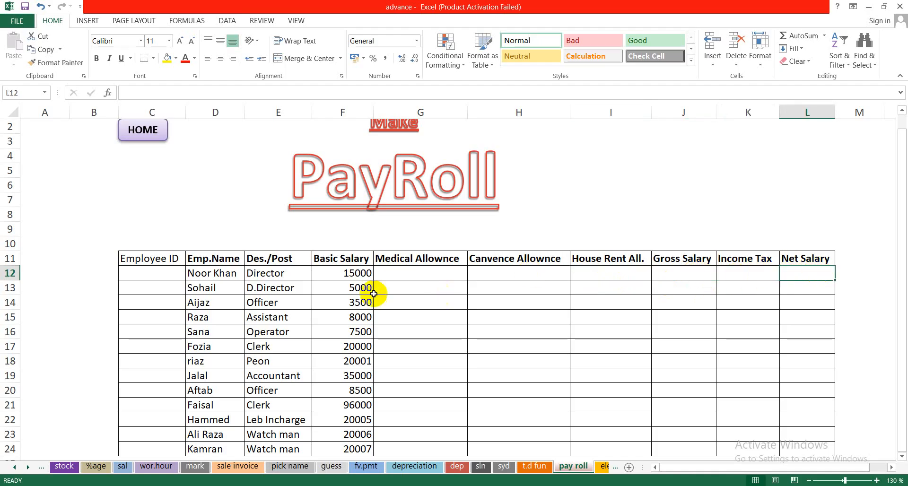
{"action": "left_click", "coordinate": [350, 276]}
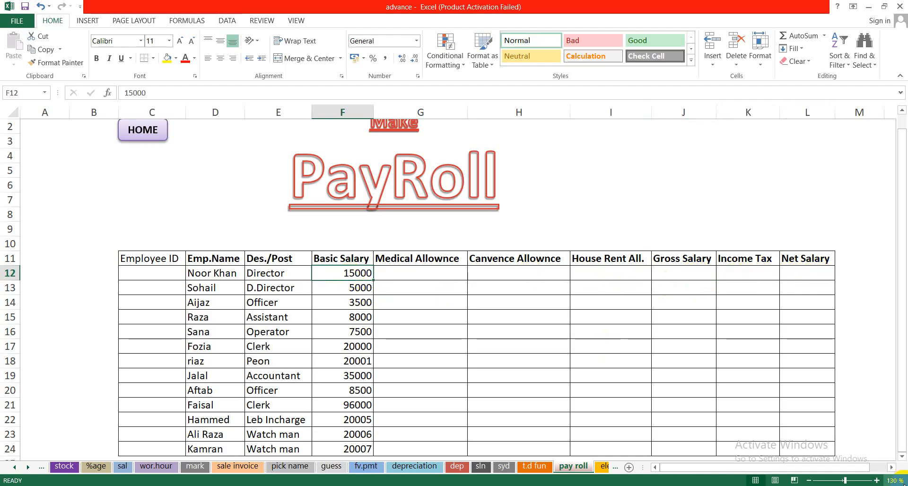
Start an IF formula in the first employee's Medical Allownce cell G12, testing whether basic salary F12>=10000.
{"action": "left_click", "coordinate": [877, 480]}
{"action": "left_click", "coordinate": [876, 481]}
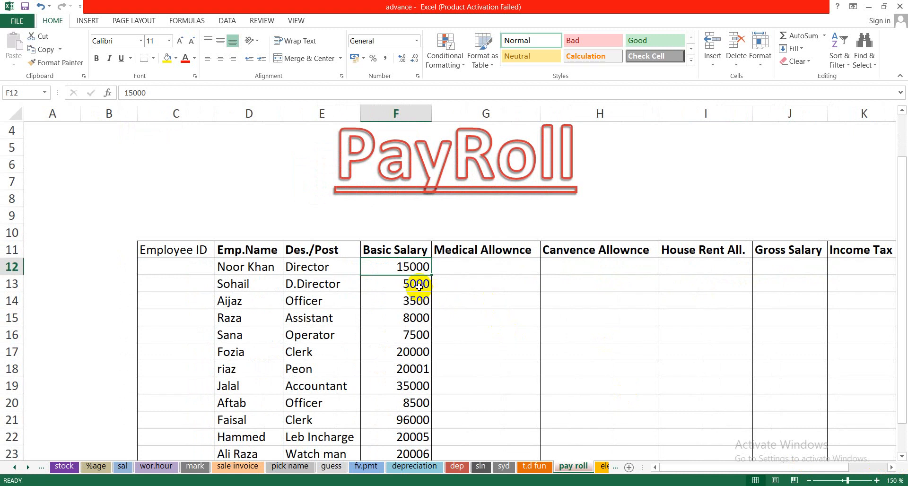
{"action": "left_click", "coordinate": [454, 269]}
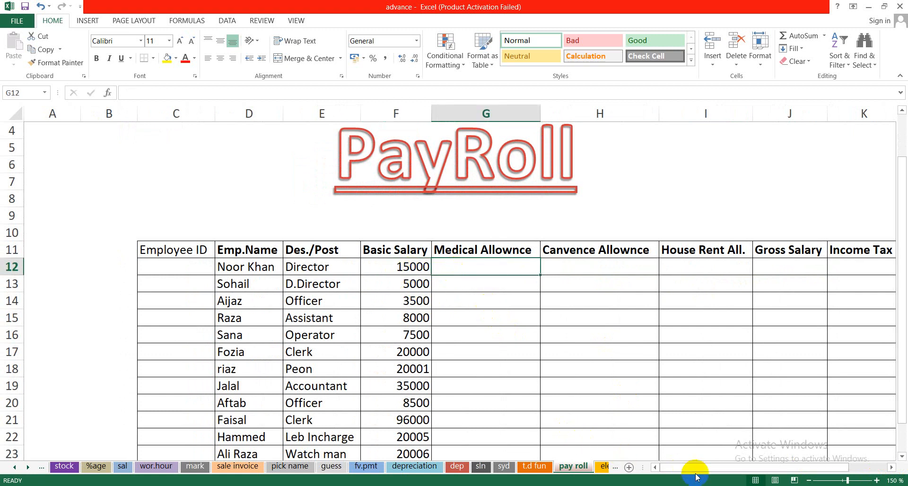
{"action": "left_click_drag", "start_coordinate": [696, 470], "coordinate": [732, 472]}
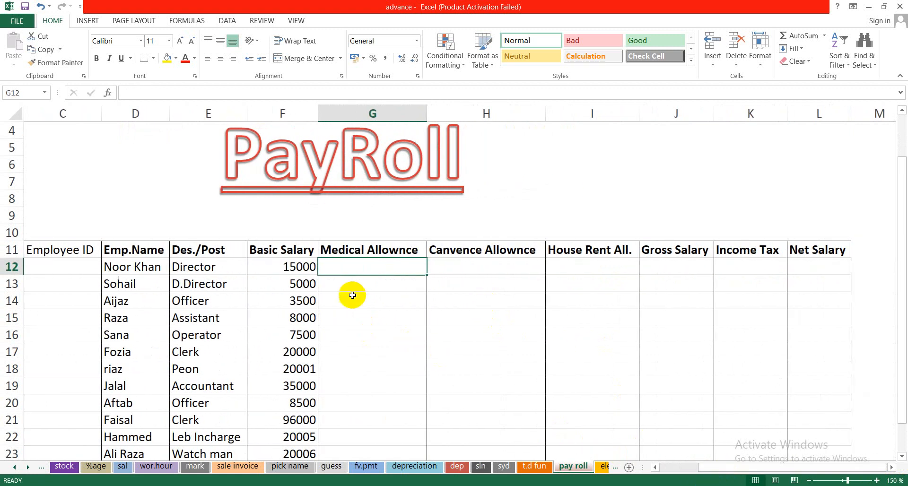
{"action": "left_click", "coordinate": [300, 267]}
{"action": "left_click", "coordinate": [357, 269]}
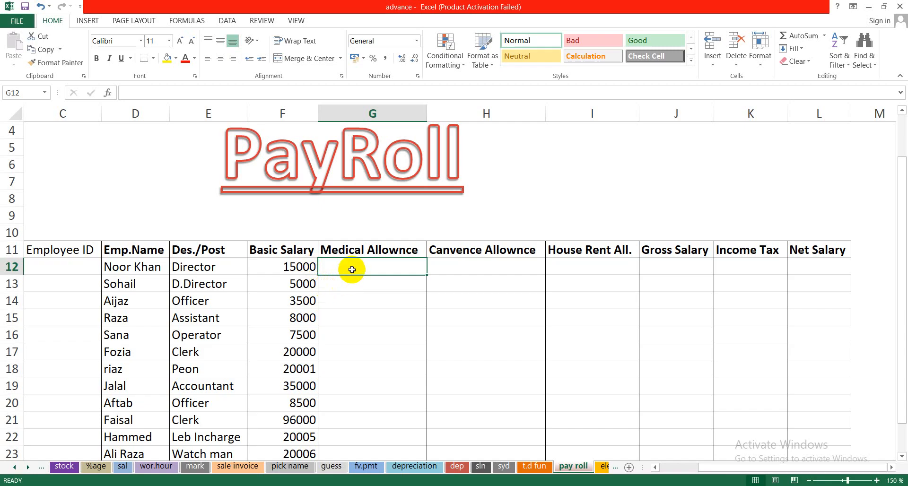
{"action": "type", "text": "="}
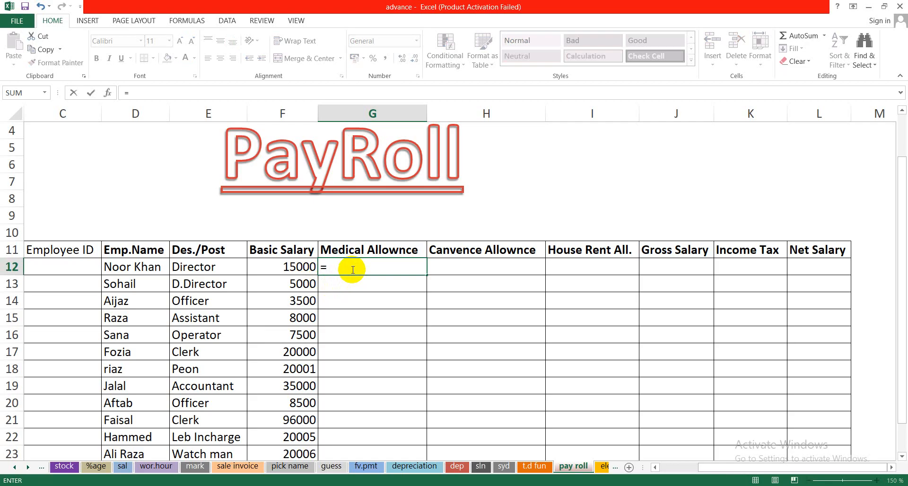
{"action": "type", "text": "IF"}
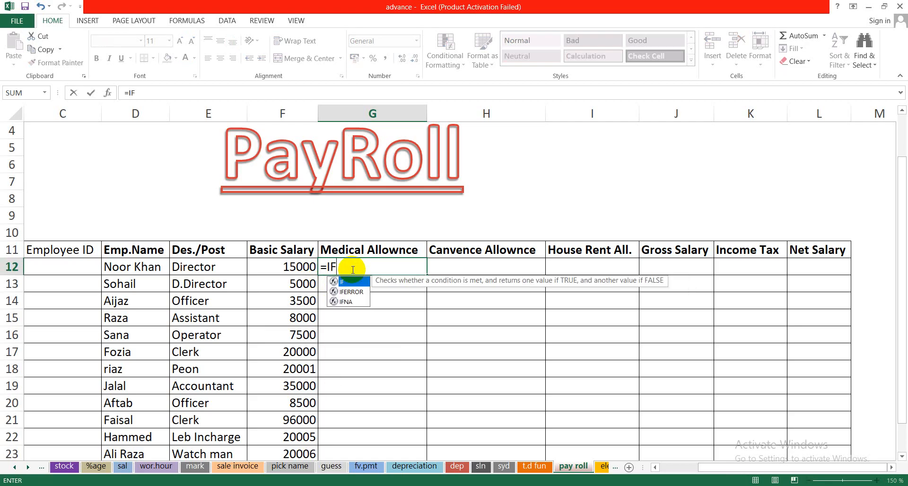
{"action": "type", "text": "("}
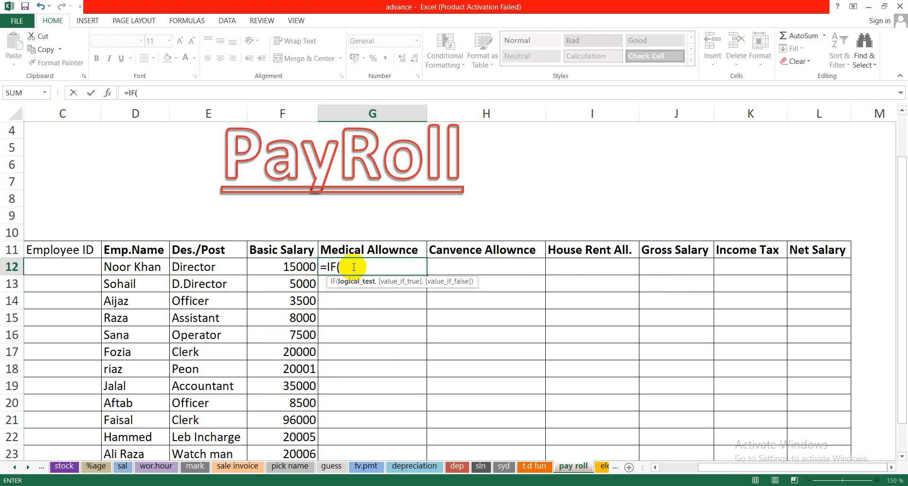
{"action": "left_click", "coordinate": [275, 265]}
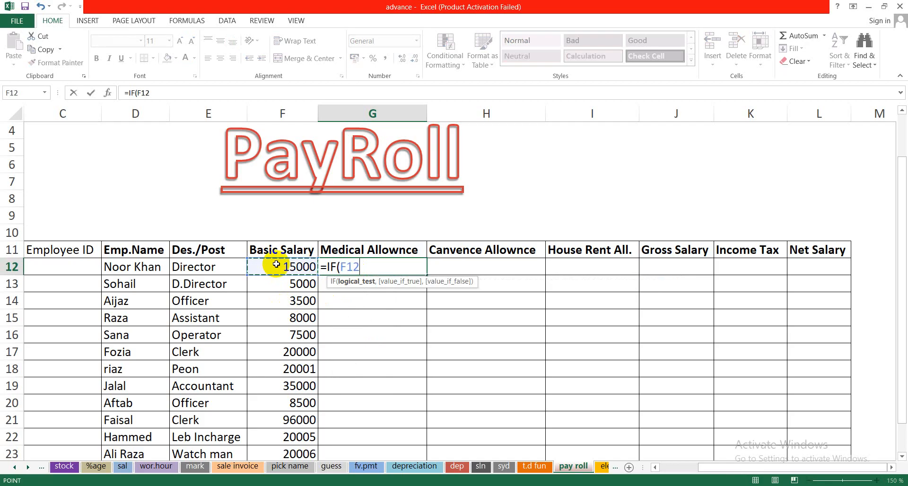
{"action": "type", "text": ">="}
{"action": "type", "text": "10000"}
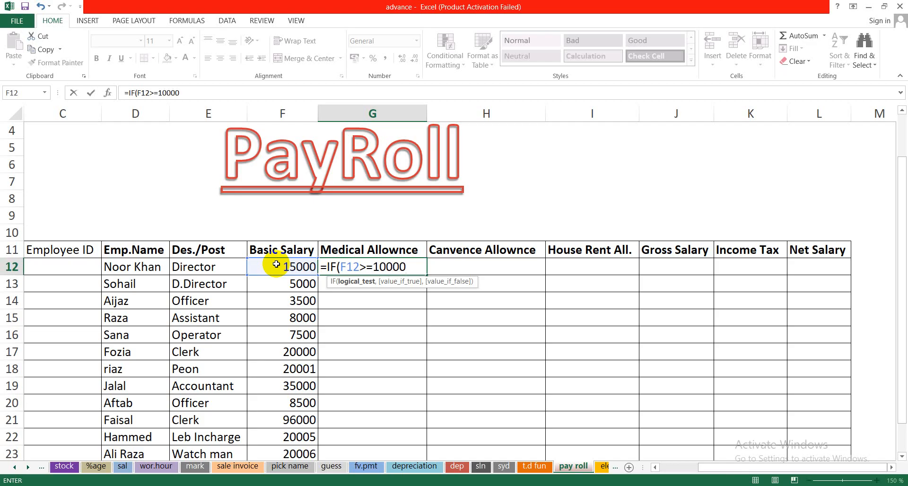
Give the IF formula F12*30% as its value if true.
{"action": "type", "text": ","}
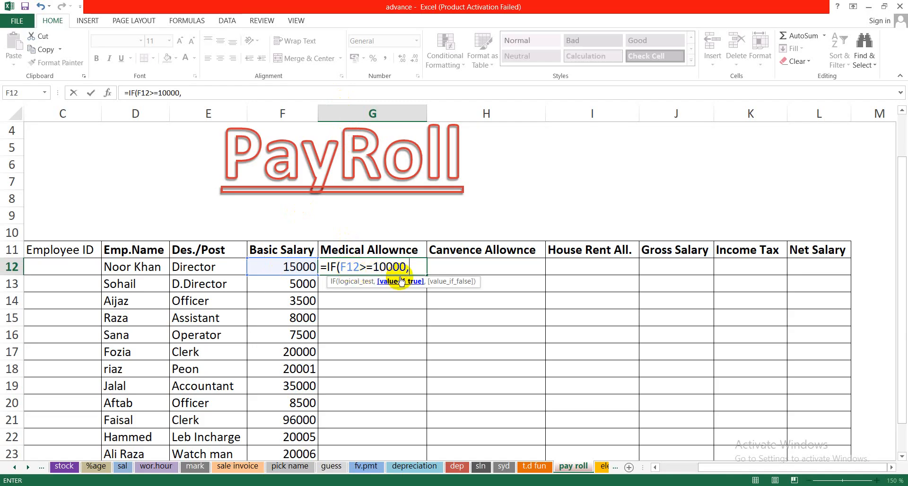
{"action": "left_click", "coordinate": [283, 267]}
{"action": "type", "text": "*"}
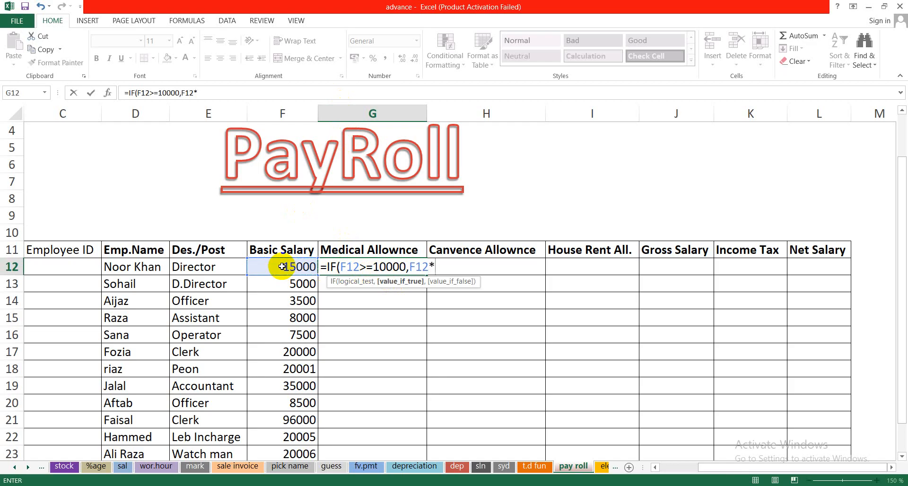
{"action": "type", "text": "30%"}
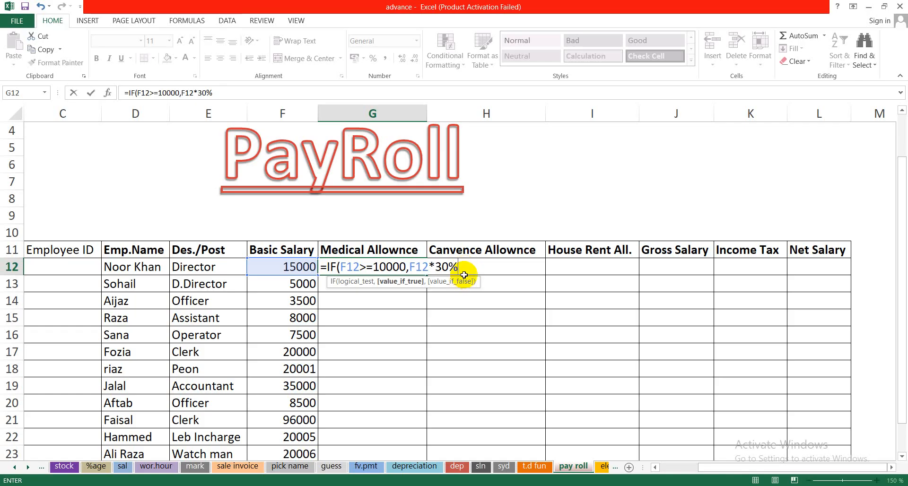
Nest a second IF as the value if false, testing F12>=5000 and returning F12*20% when true.
{"action": "type", "text": ",IF("}
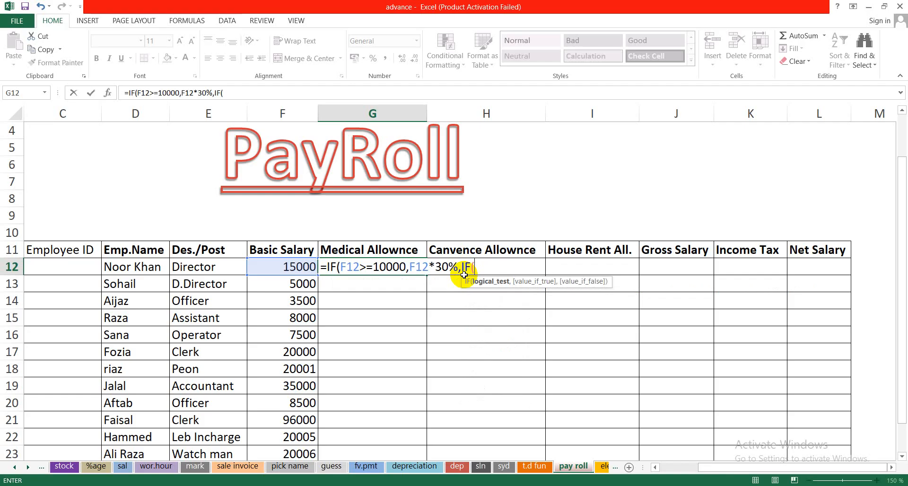
{"action": "left_click", "coordinate": [274, 264]}
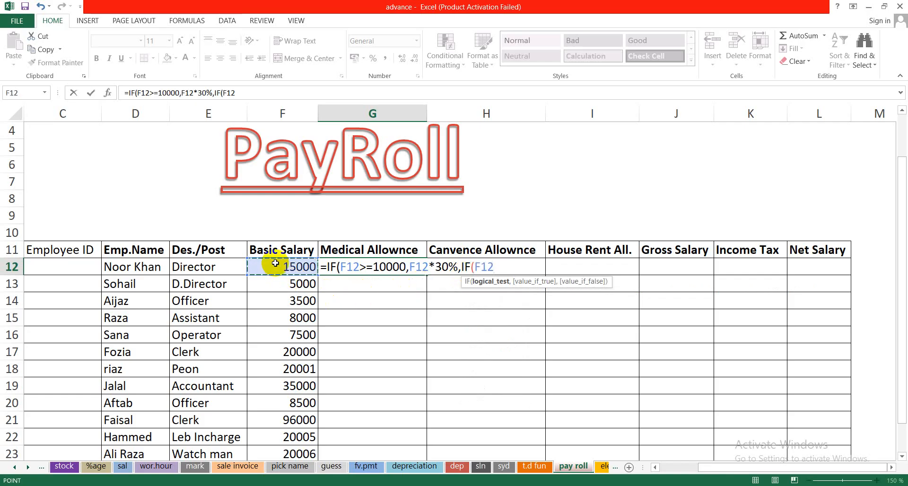
{"action": "type", "text": ">="}
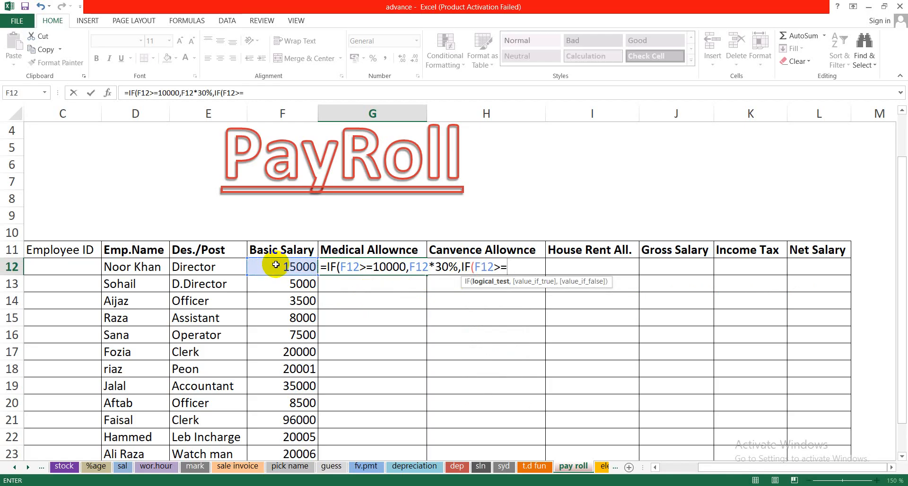
{"action": "type", "text": "5000,"}
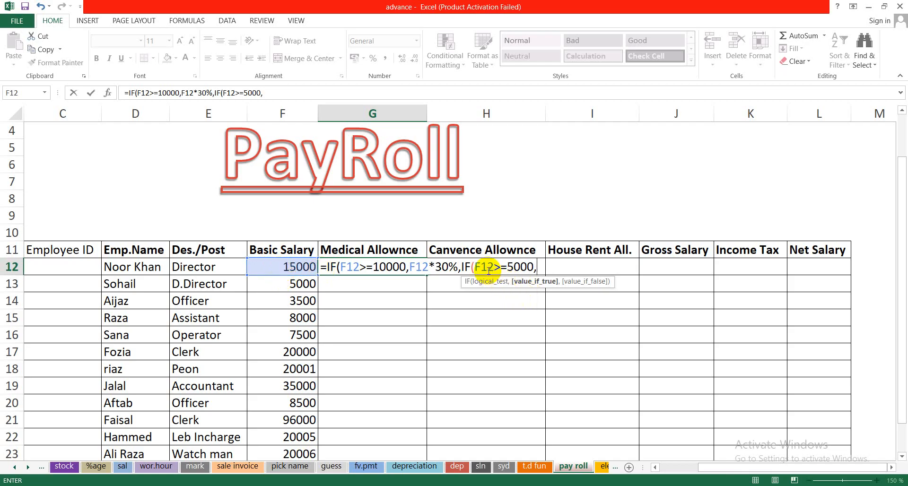
{"action": "left_click", "coordinate": [296, 268]}
{"action": "type", "text": "*"}
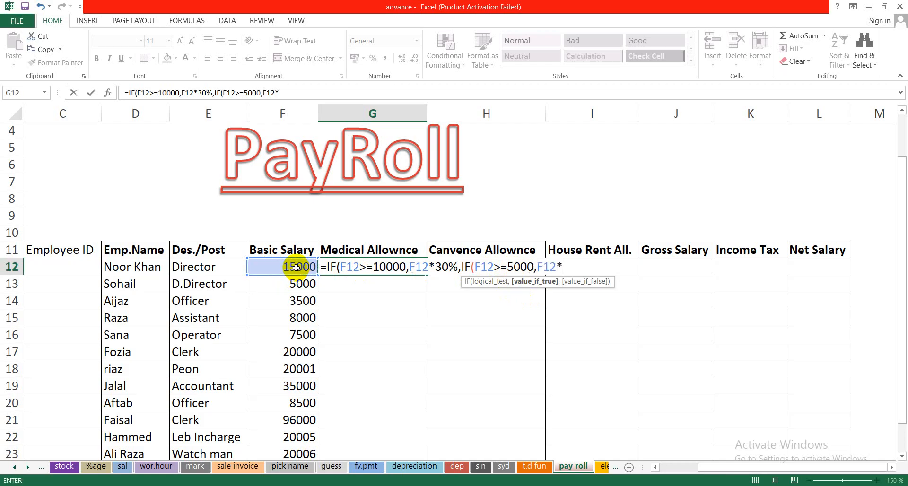
{"action": "type", "text": "20%,"}
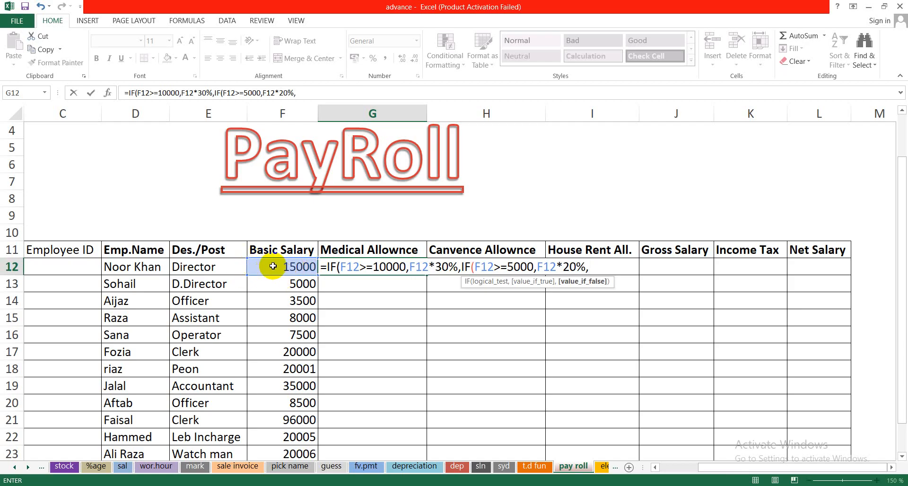
Finish the nested IF with F12*10% as the value if false, close both parentheses and enter the formula.
{"action": "left_click", "coordinate": [273, 267]}
{"action": "type", "text": "*10%"}
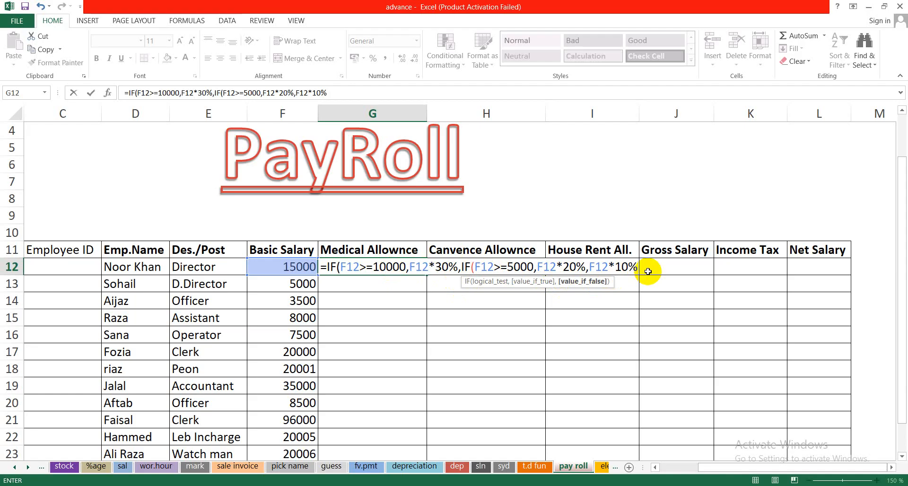
{"action": "type", "text": "))"}
{"action": "key", "text": "Return"}
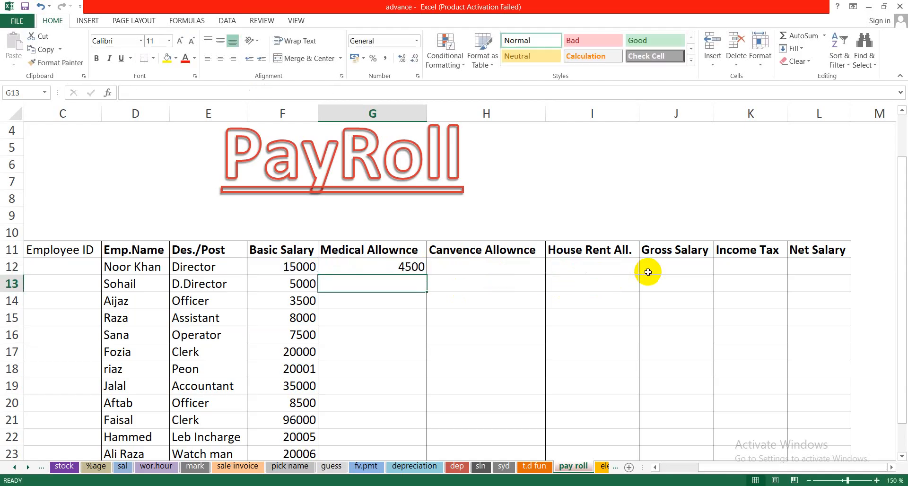
Fill the Medical Allownce formula from G12 down through G24 for all employees.
{"action": "left_click", "coordinate": [407, 267]}
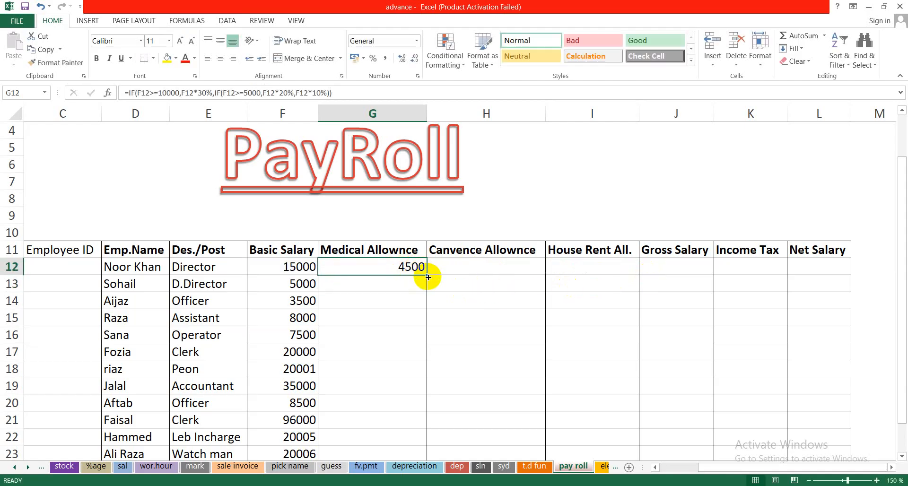
{"action": "left_click_drag", "start_coordinate": [426, 276], "coordinate": [418, 426]}
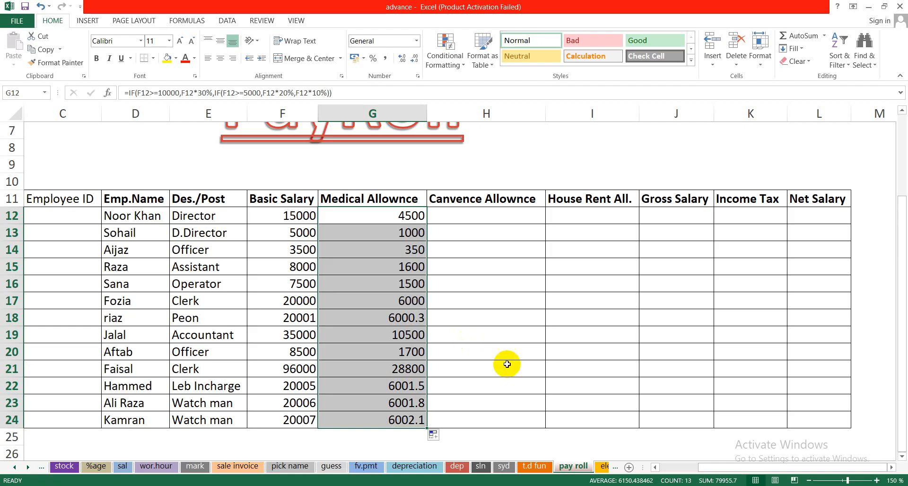
Start an IF formula in the first employee's Canvence Allownce cell H12, testing whether basic salary F12>=10000.
{"action": "left_click", "coordinate": [468, 214]}
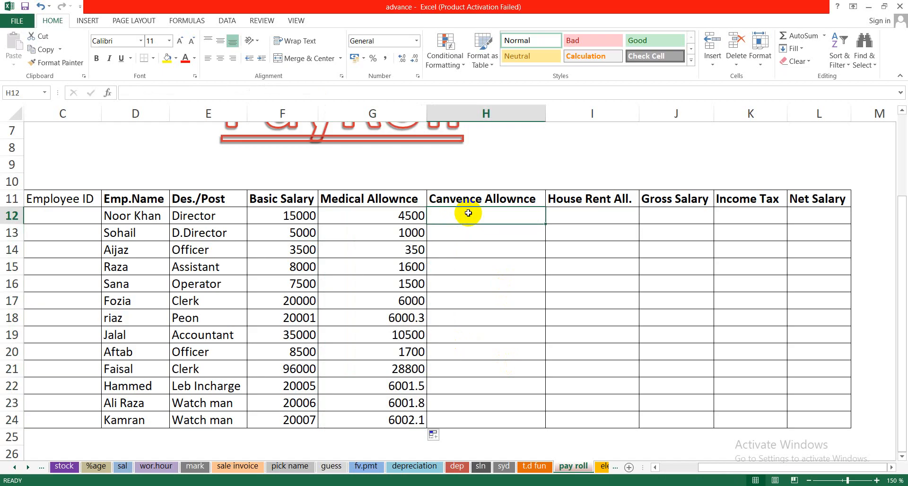
{"action": "type", "text": "="}
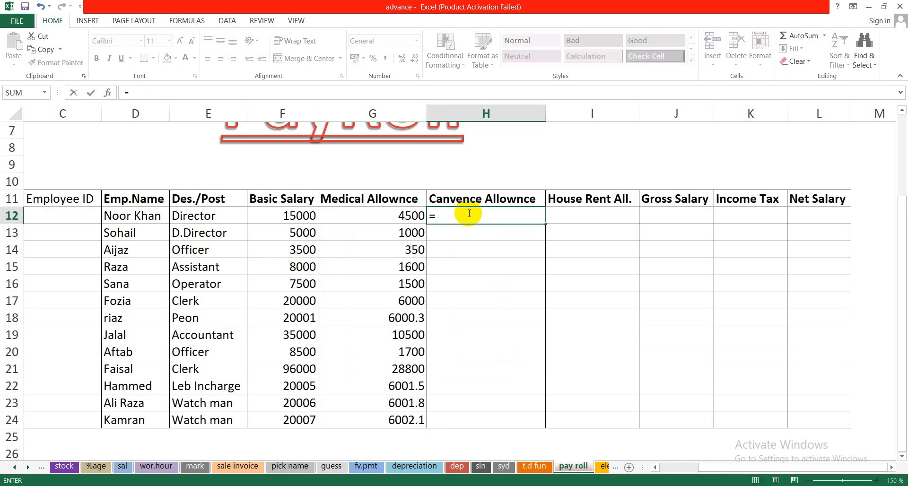
{"action": "type", "text": "IF("}
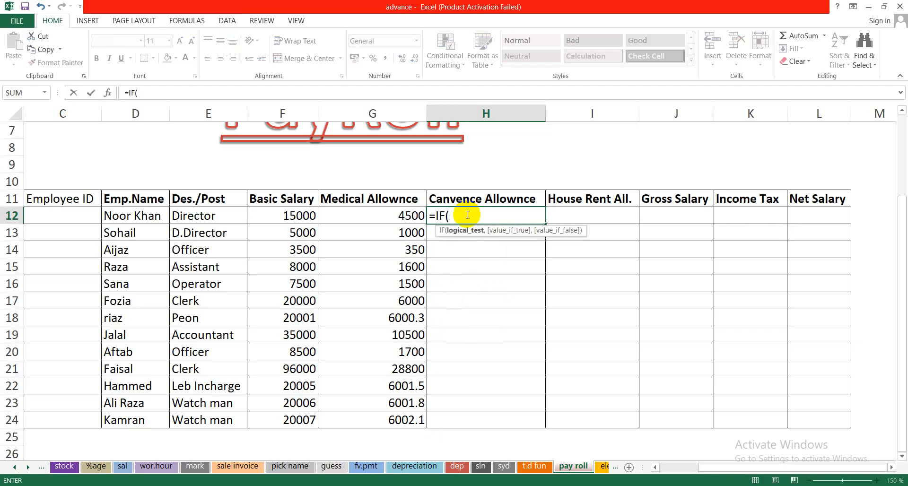
{"action": "left_click", "coordinate": [291, 216]}
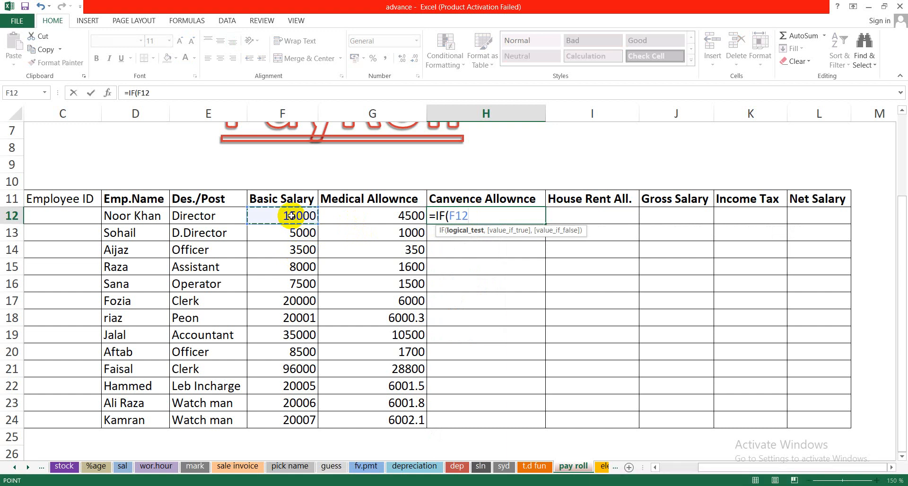
{"action": "type", "text": ">=10000"}
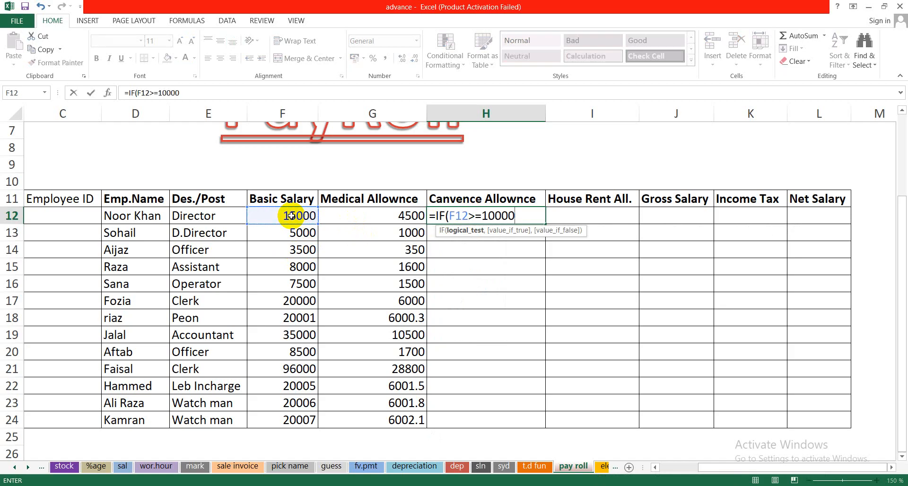
{"action": "type", "text": ","}
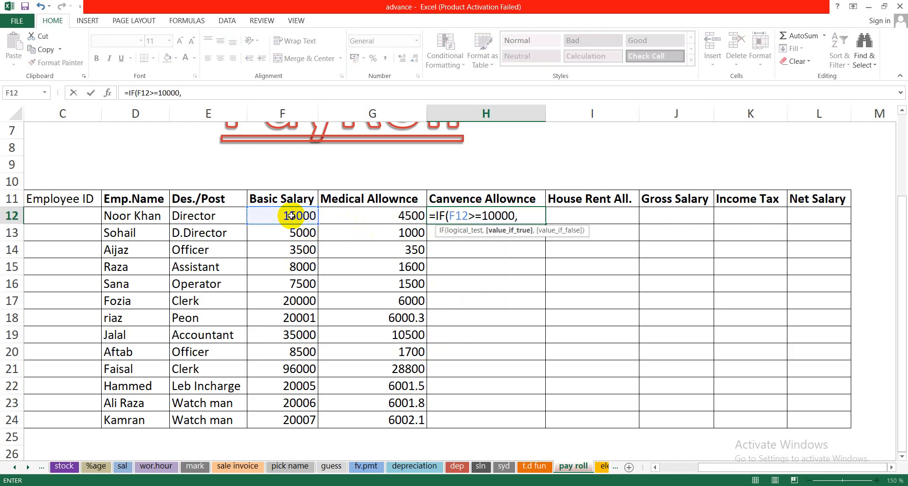
Give the Canvence Allownce IF formula F12*25% as its value if true.
{"action": "left_click", "coordinate": [278, 219]}
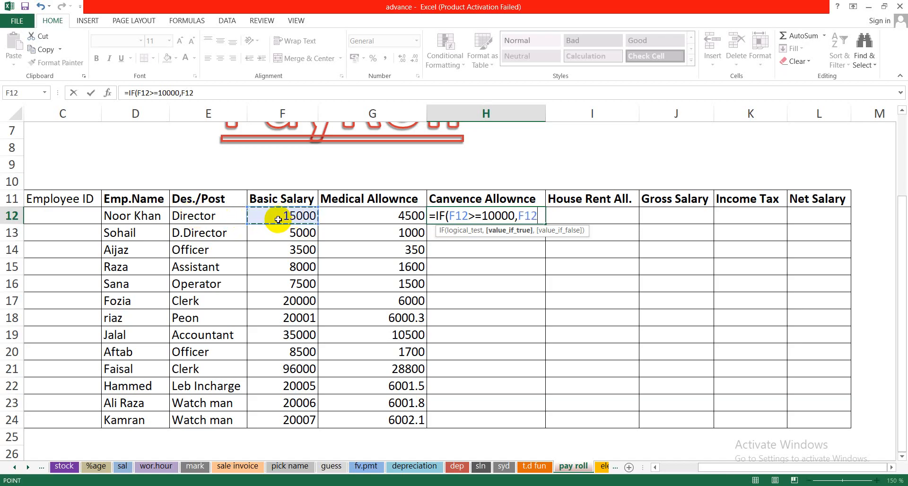
{"action": "type", "text": "*25"}
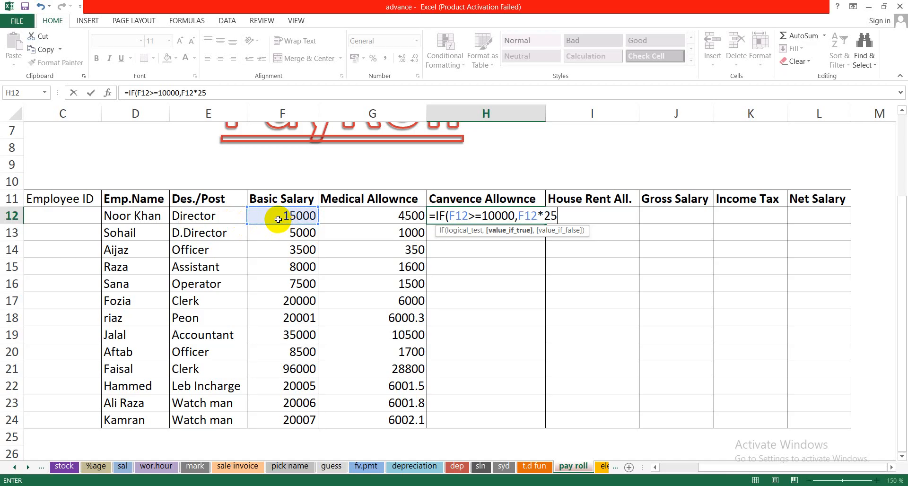
{"action": "type", "text": "%,"}
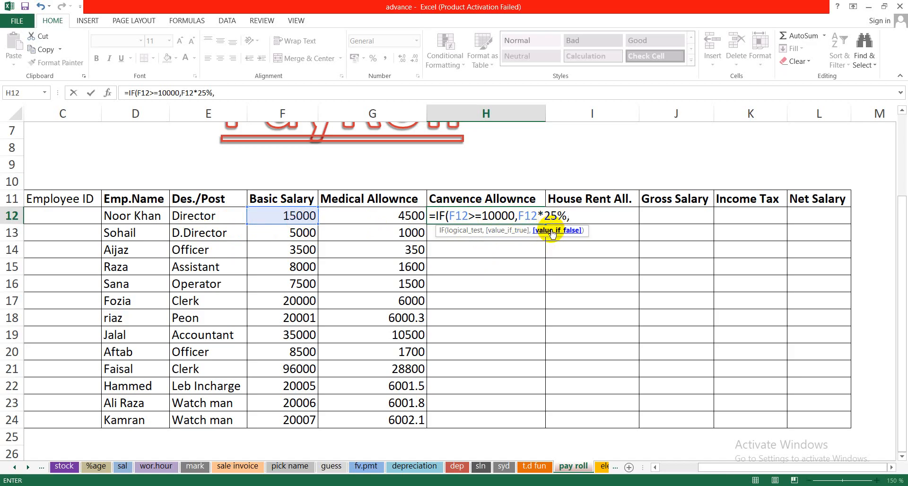
Nest a second IF as the value if false in H12, testing F12>=5000 and returning F12*20% when true.
{"action": "type", "text": "IF("}
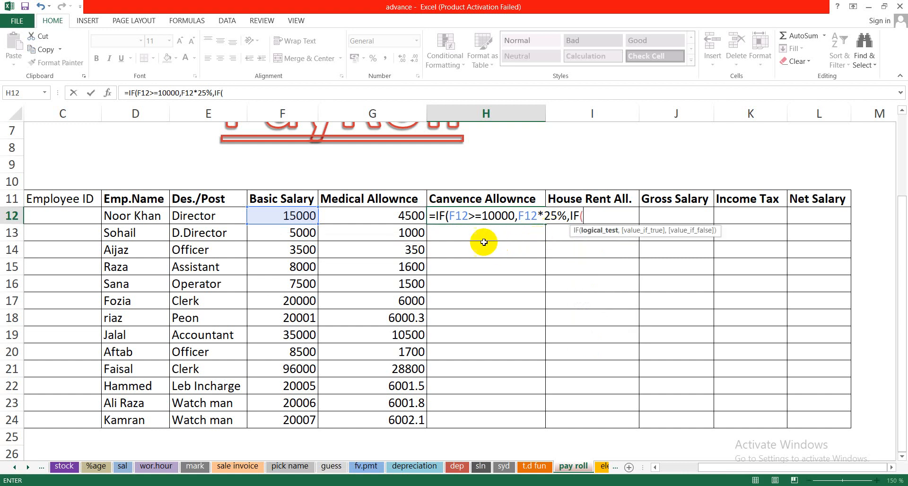
{"action": "left_click", "coordinate": [289, 216]}
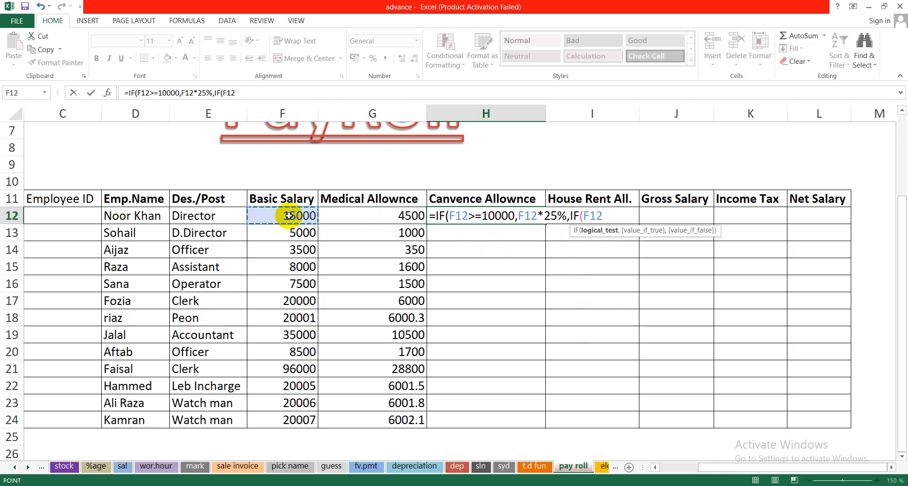
{"action": "type", "text": ">="}
{"action": "type", "text": "500"}
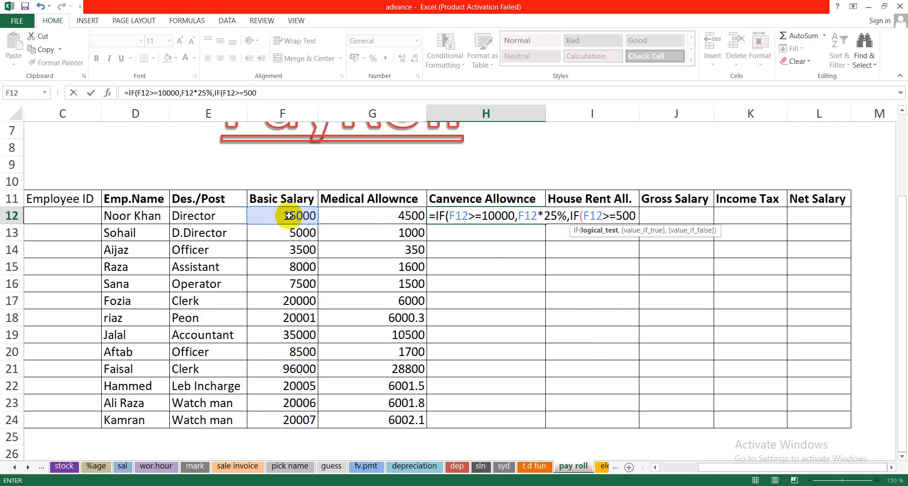
{"action": "type", "text": "0,"}
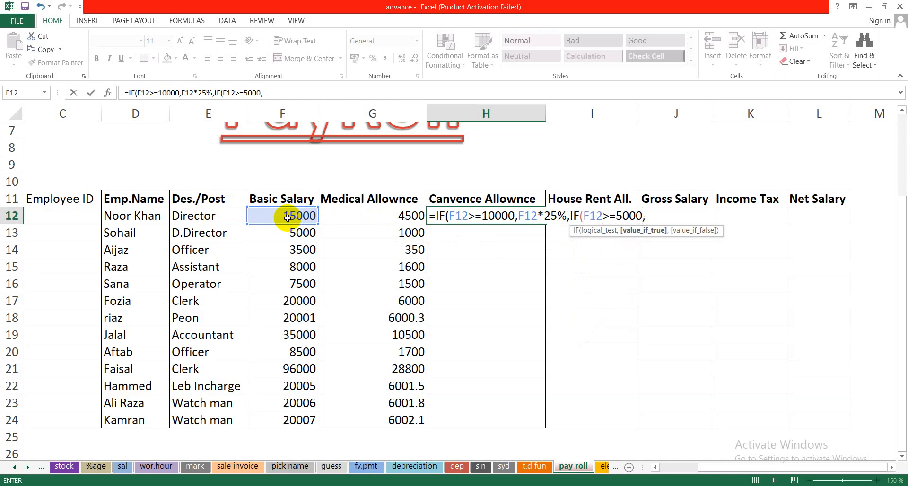
{"action": "left_click", "coordinate": [287, 218]}
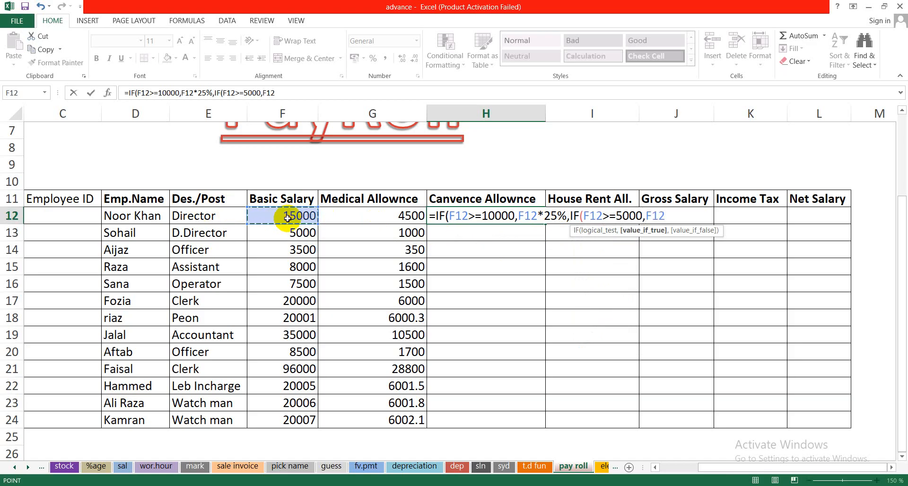
{"action": "type", "text": "*20"}
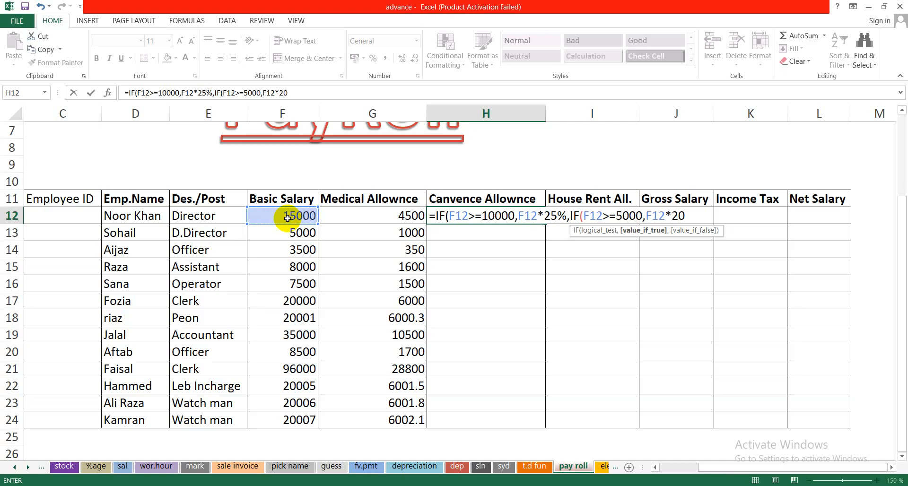
{"action": "type", "text": "%,"}
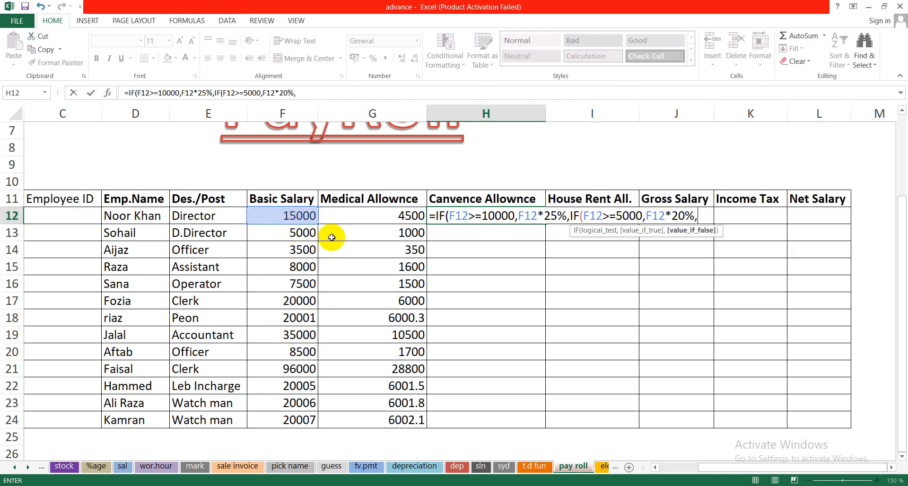
Complete the H12 formula with F12*15% as the final value if false, and fill it down through H24.
{"action": "left_click", "coordinate": [285, 218]}
{"action": "type", "text": "*"}
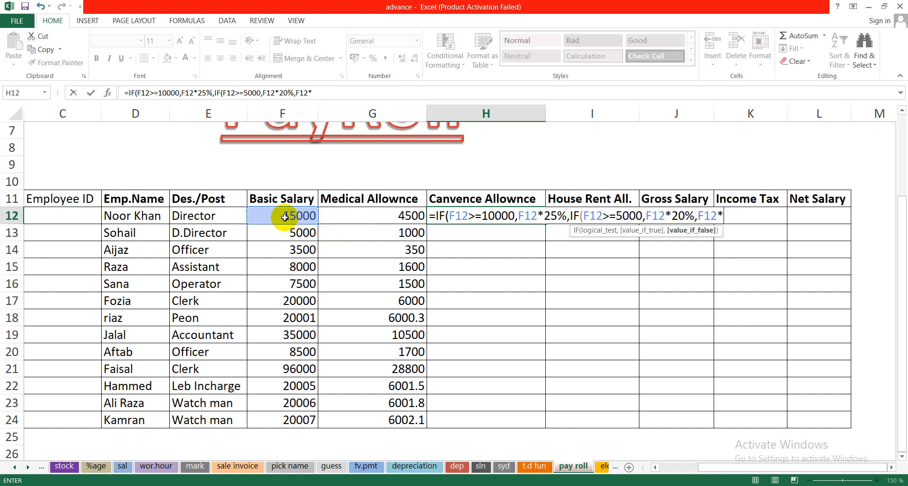
{"action": "type", "text": "15%"}
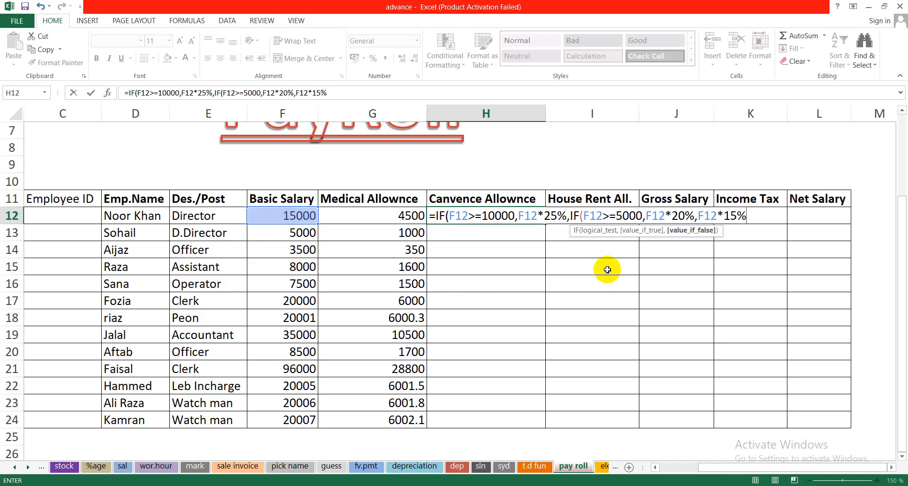
{"action": "type", "text": "))"}
{"action": "key", "text": "Return"}
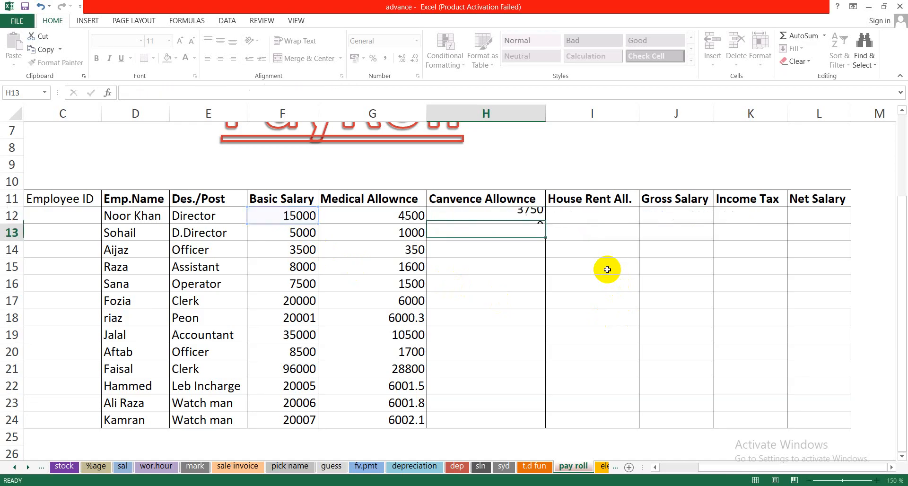
{"action": "left_click", "coordinate": [454, 217]}
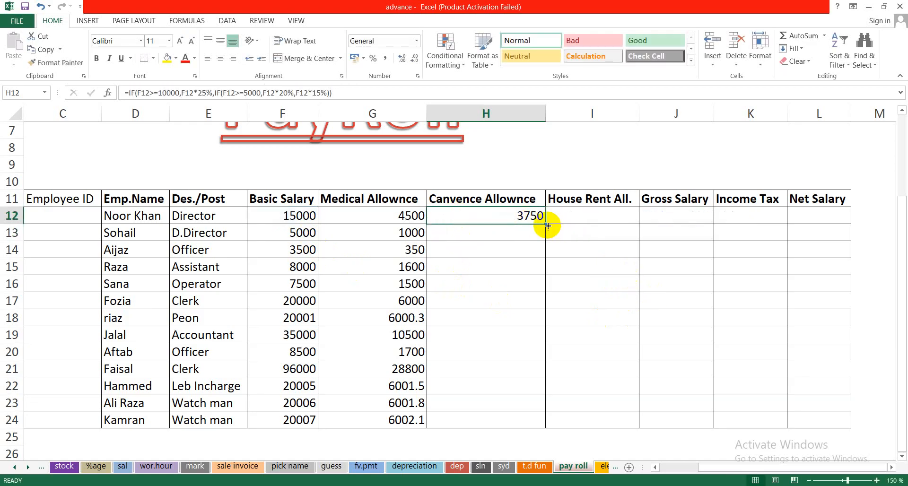
{"action": "left_click_drag", "start_coordinate": [545, 224], "coordinate": [559, 428]}
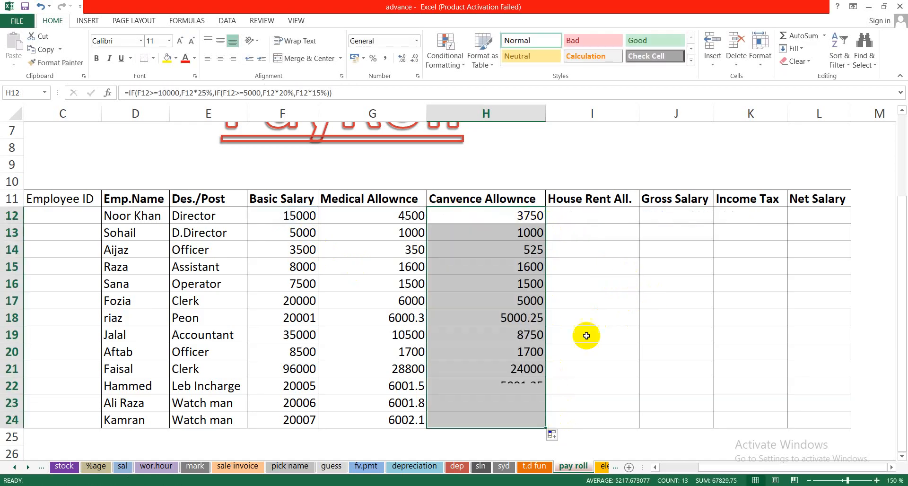
Start an IF formula in the first employee's House Rent All. cell I12, testing whether basic salary F12>=10000.
{"action": "left_click", "coordinate": [603, 215]}
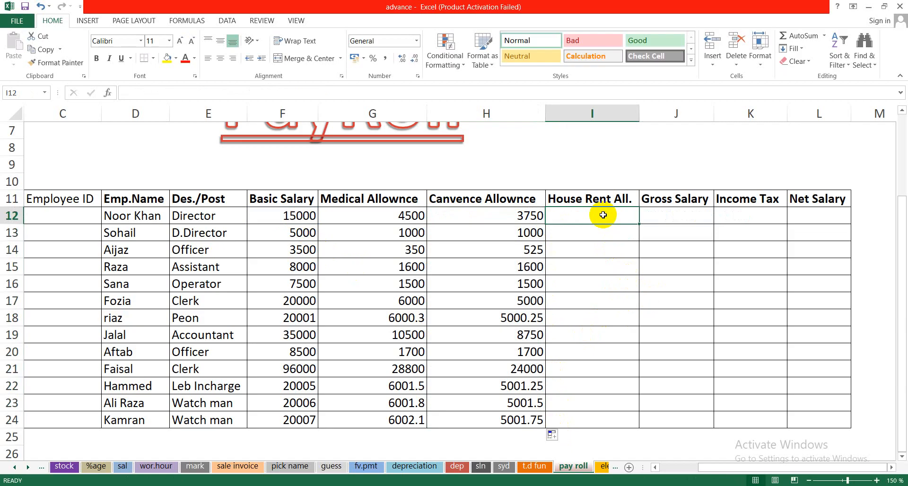
{"action": "type", "text": "I"}
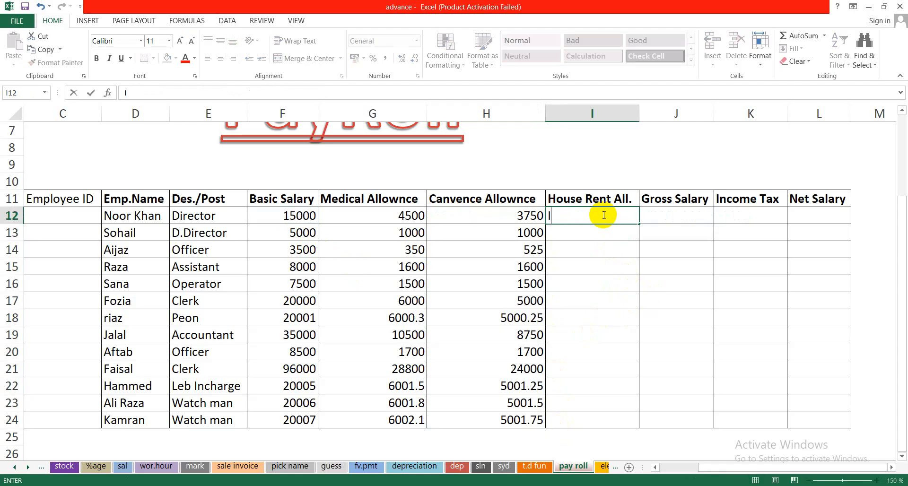
{"action": "key", "text": "BackSpace"}
{"action": "type", "text": "=IF"}
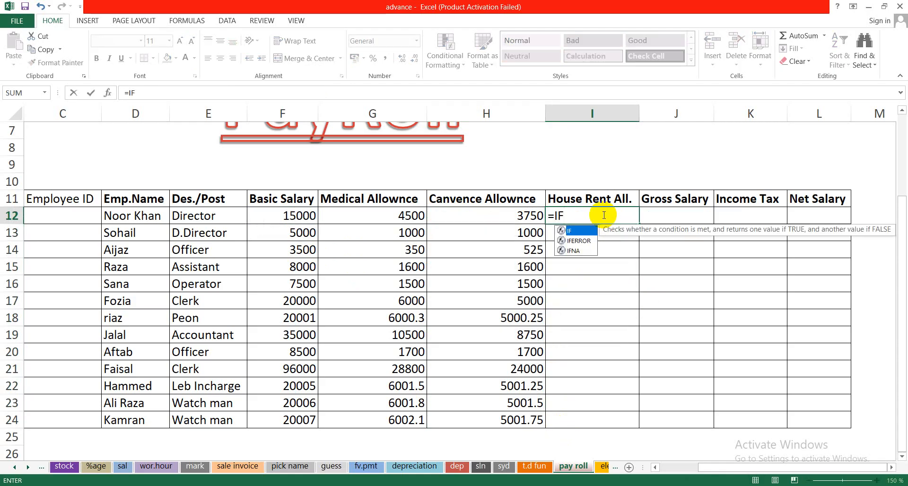
{"action": "type", "text": "("}
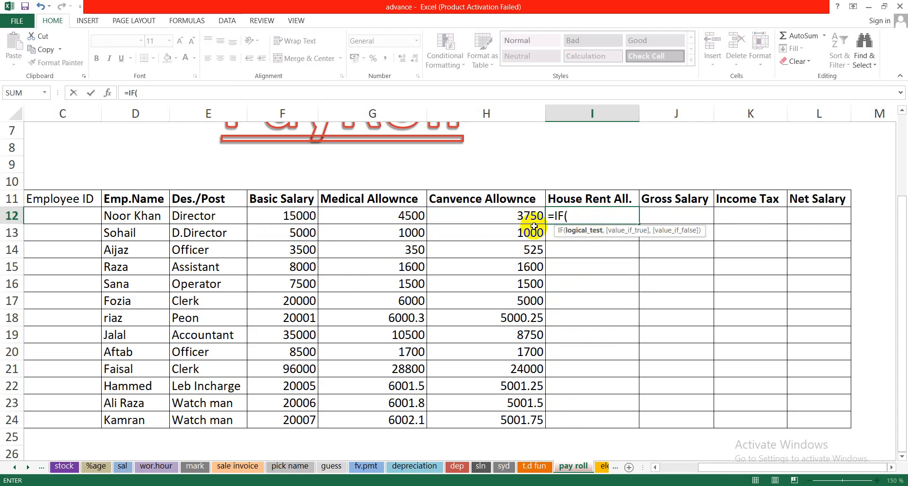
{"action": "left_click", "coordinate": [266, 216]}
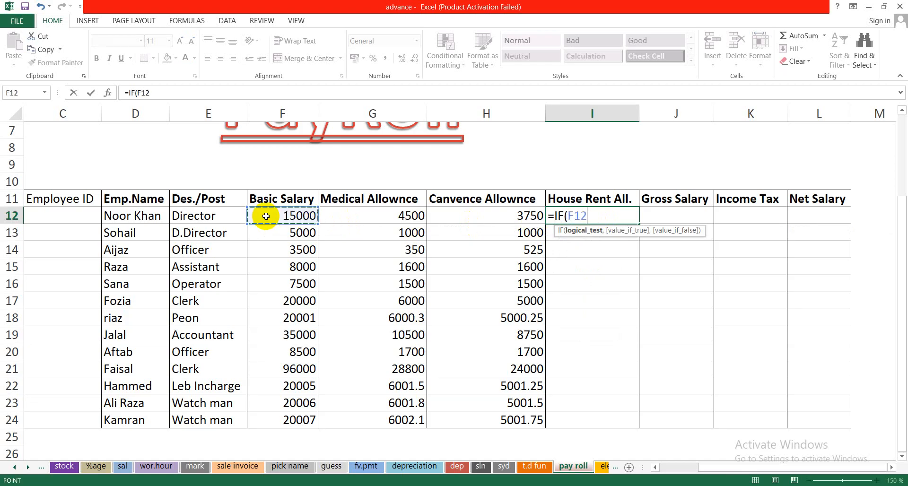
{"action": "type", "text": ">=1000"}
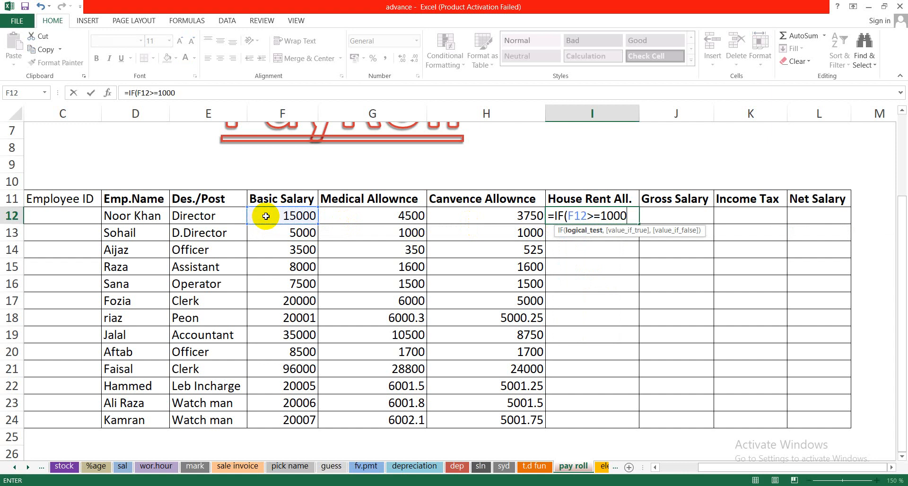
{"action": "type", "text": "0"}
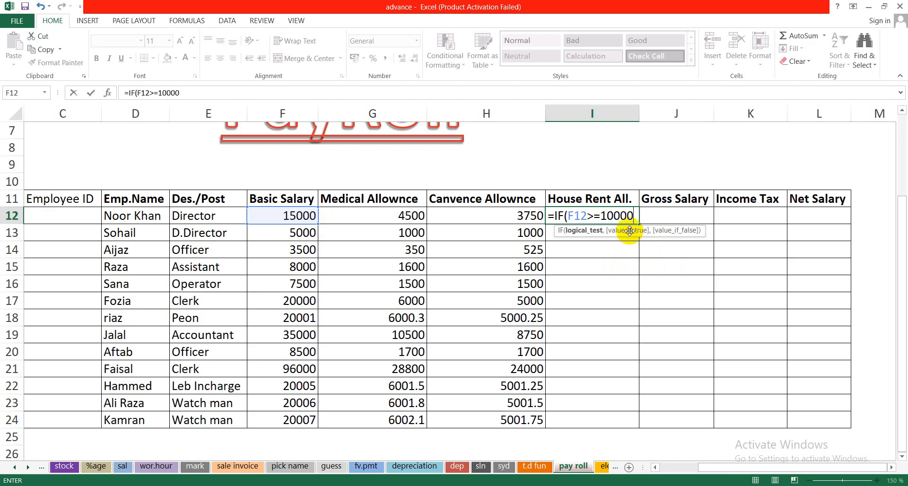
{"action": "type", "text": ","}
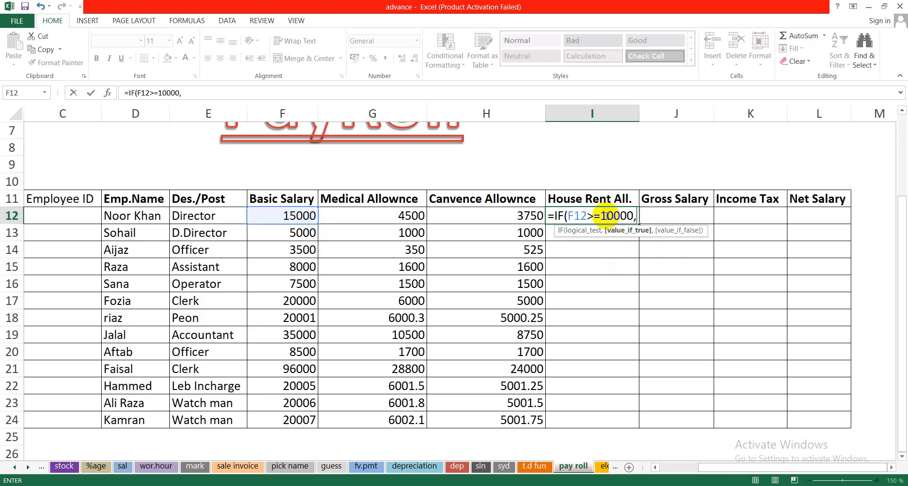
Give the House Rent All. IF formula F12*40% as its value if true.
{"action": "left_click", "coordinate": [299, 214]}
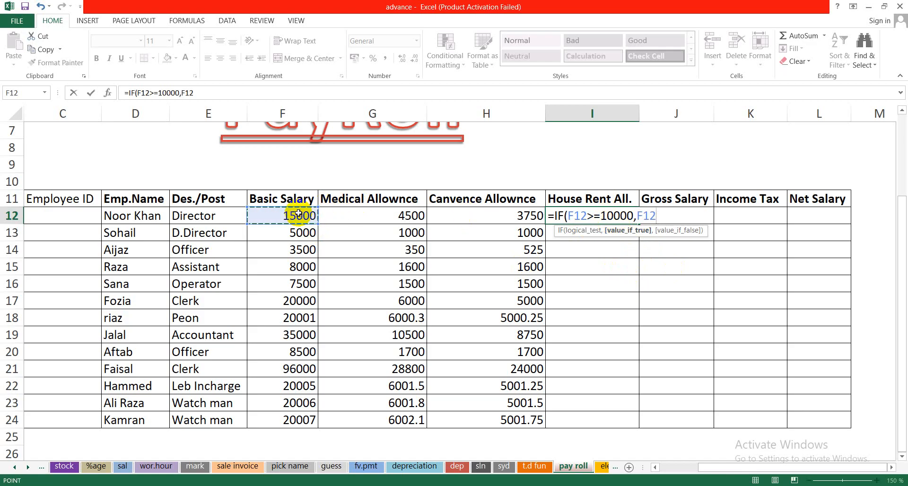
{"action": "type", "text": "*40"}
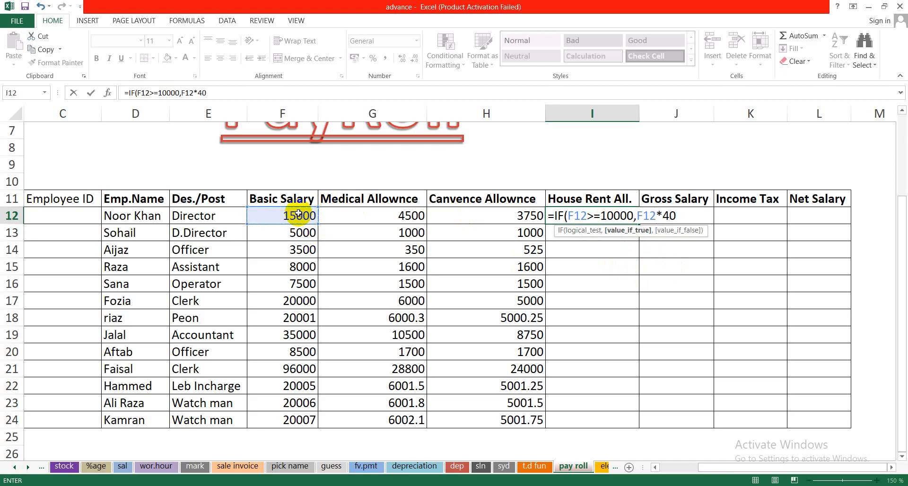
{"action": "type", "text": "%"}
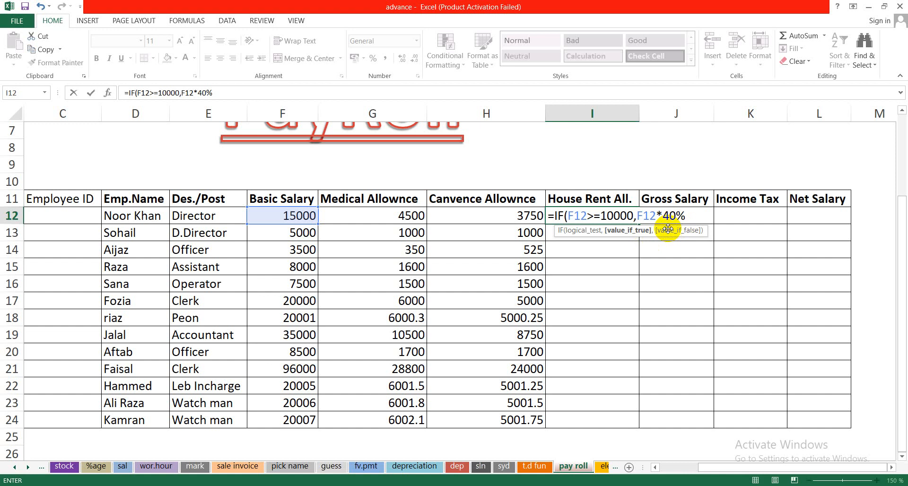
{"action": "type", "text": ","}
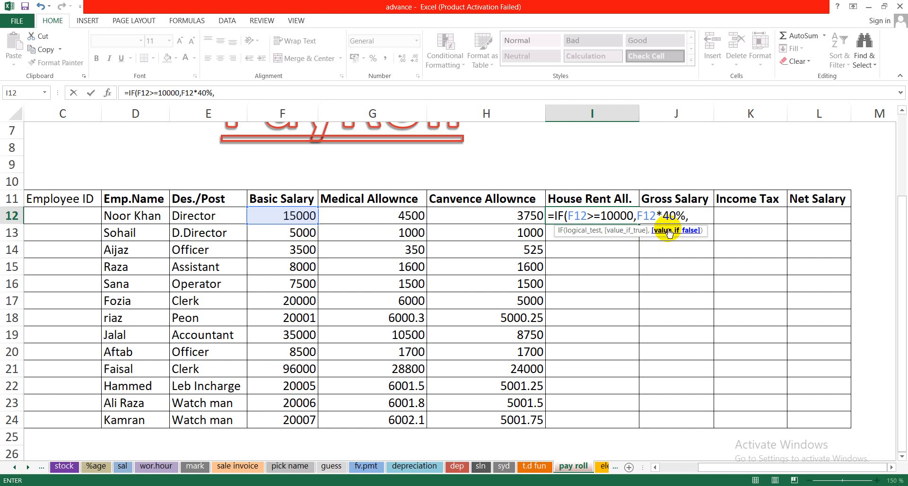
Nest a second IF as the value if false in I12, testing F12>=8000 and returning F12*35% when true.
{"action": "type", "text": "IF"}
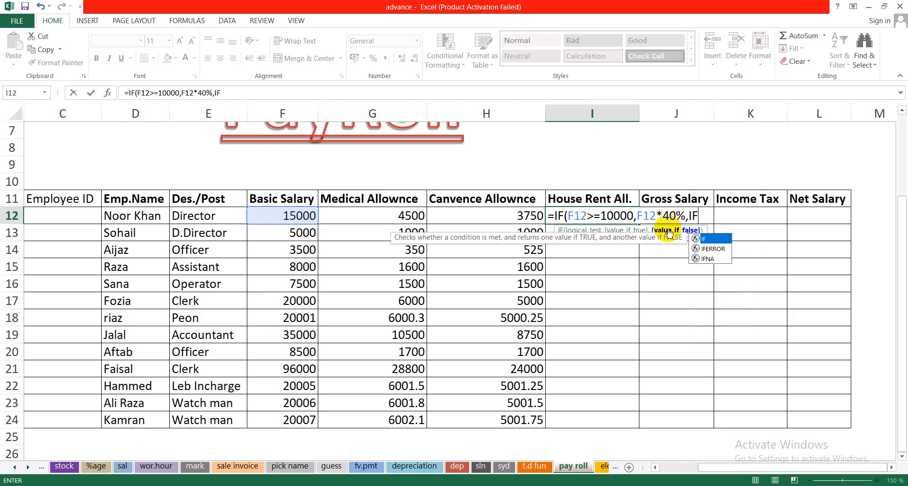
{"action": "type", "text": "("}
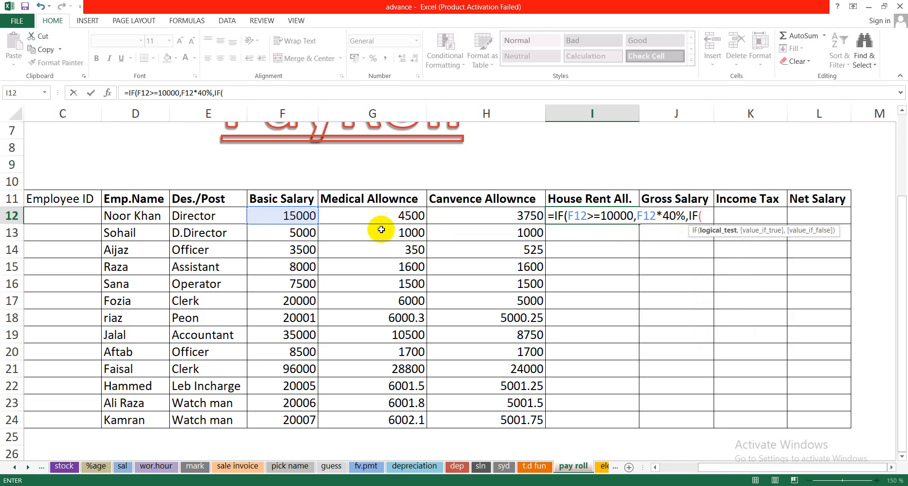
{"action": "left_click", "coordinate": [297, 213]}
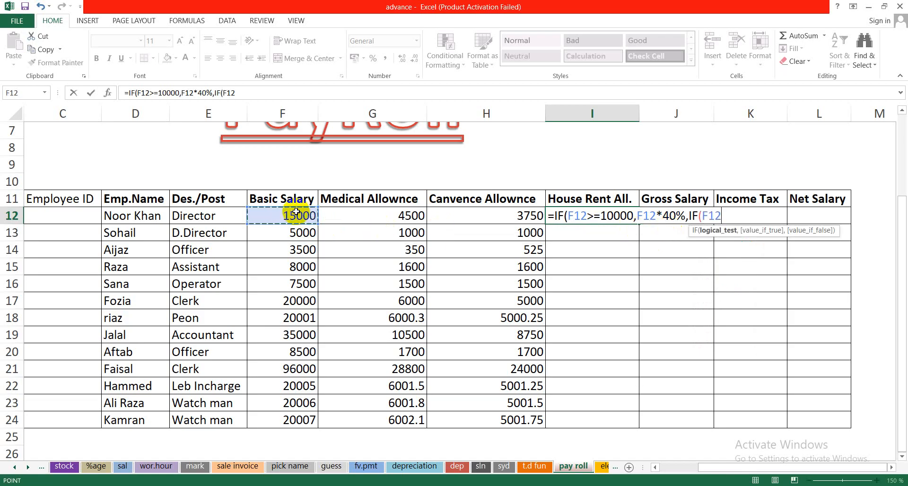
{"action": "type", "text": ">"}
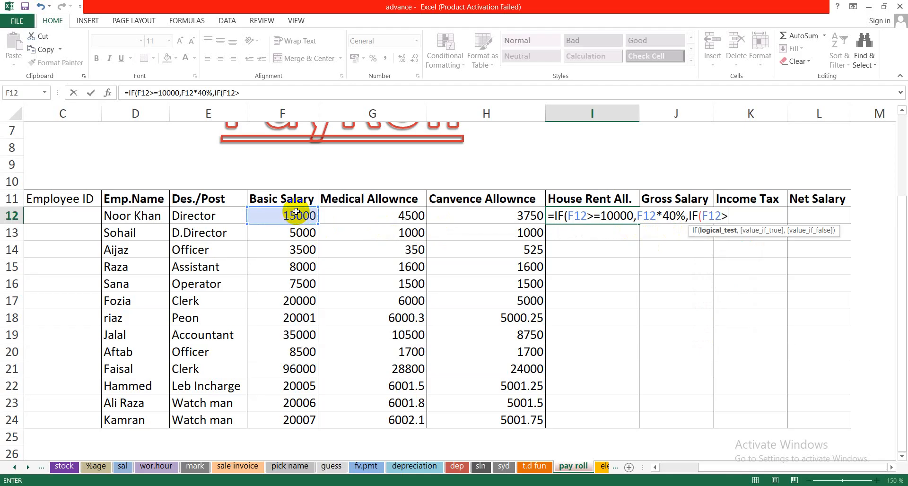
{"action": "type", "text": "=8000"}
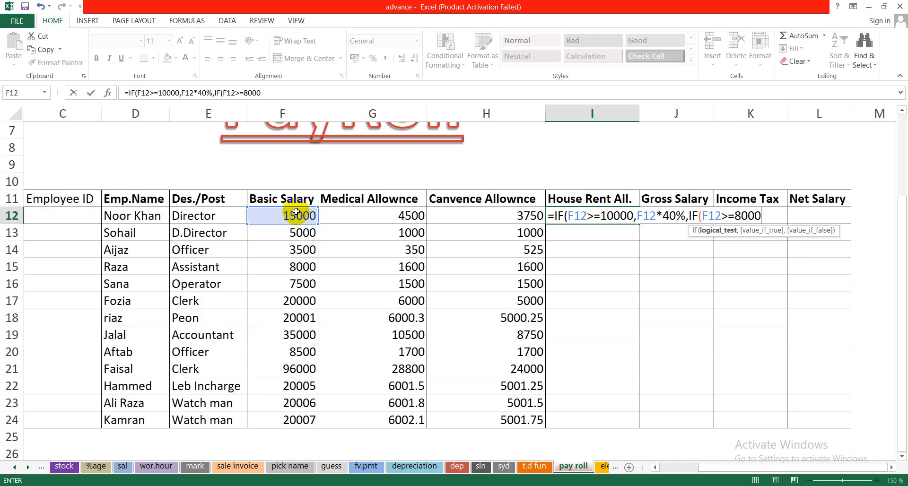
{"action": "type", "text": ","}
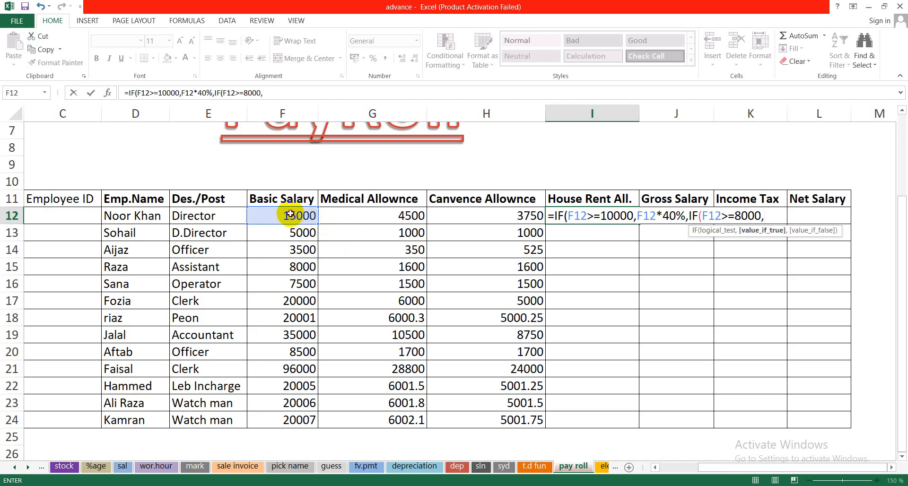
{"action": "left_click", "coordinate": [290, 214]}
{"action": "type", "text": "*"}
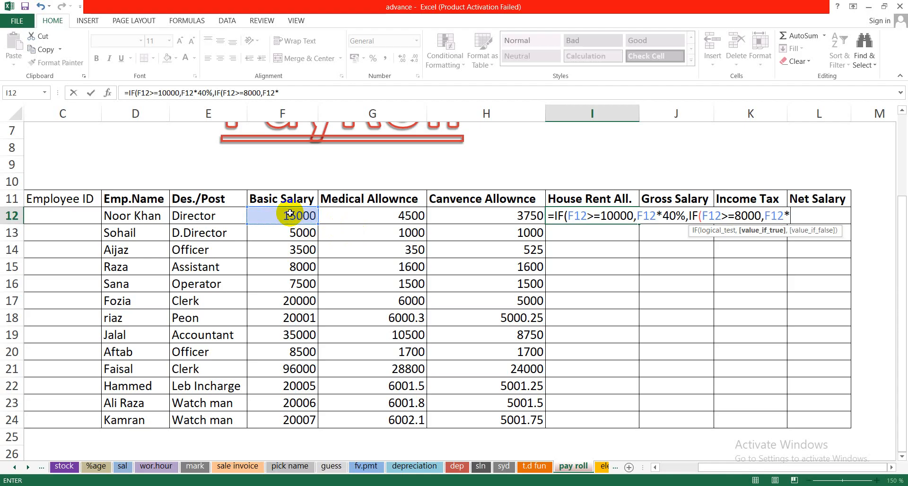
{"action": "type", "text": "35%"}
{"action": "type", "text": ","}
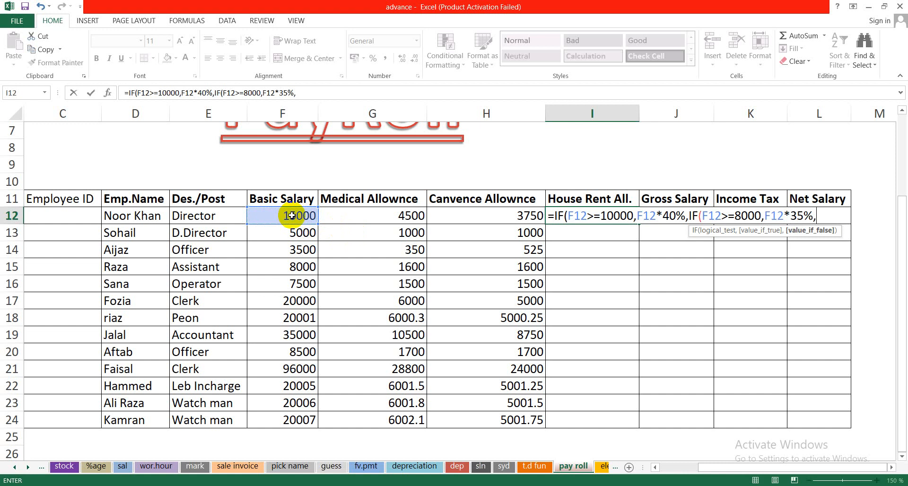
Nest a third IF as the value if false in I12, testing F12>=5000 and returning F12*30% when true.
{"action": "type", "text": "IF"}
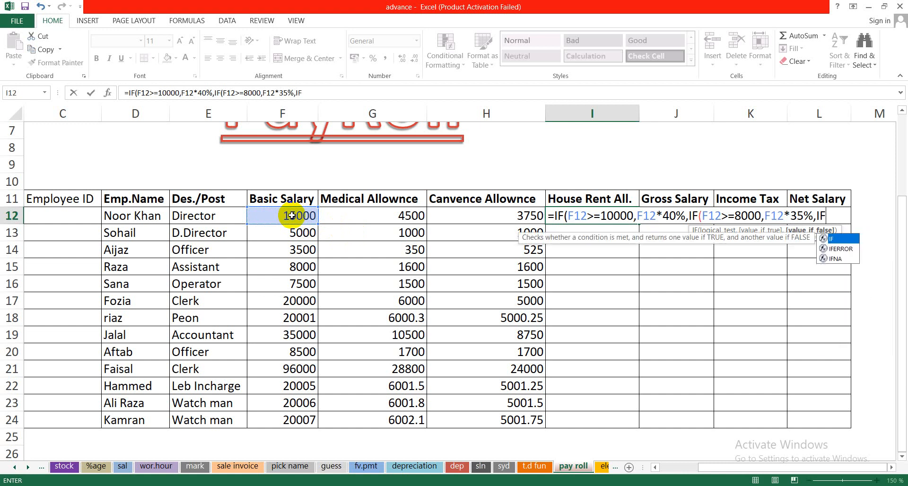
{"action": "type", "text": "("}
{"action": "left_click", "coordinate": [263, 216]}
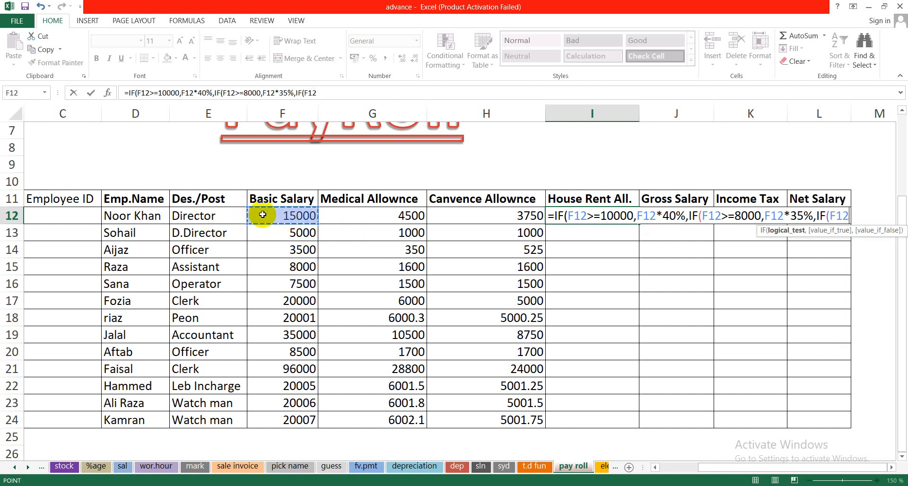
{"action": "type", "text": ">="}
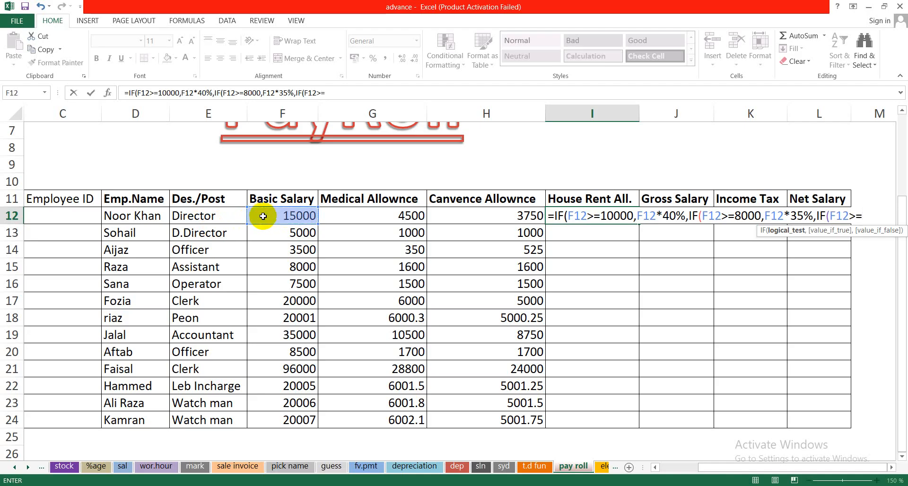
{"action": "type", "text": "5000"}
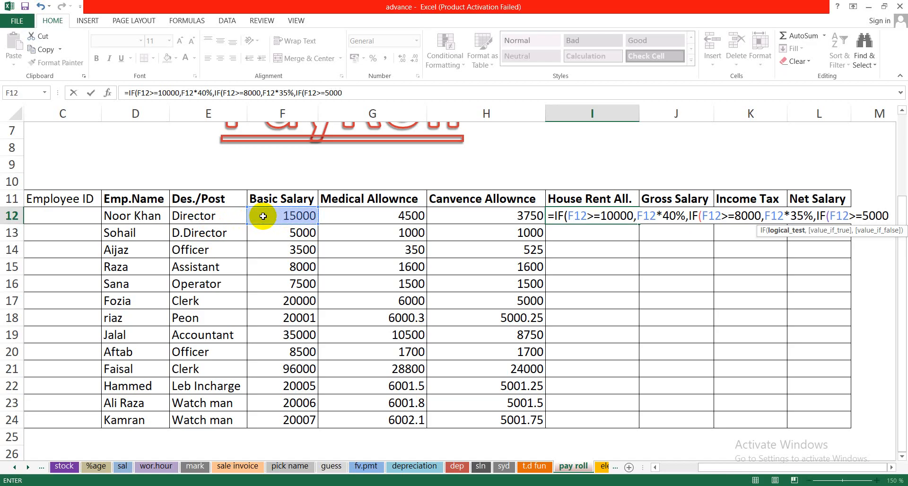
{"action": "type", "text": ","}
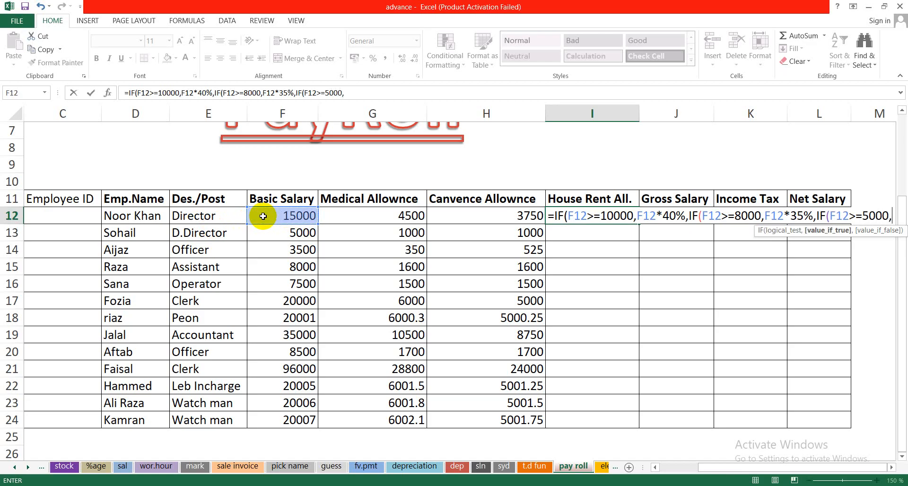
{"action": "left_click", "coordinate": [293, 217]}
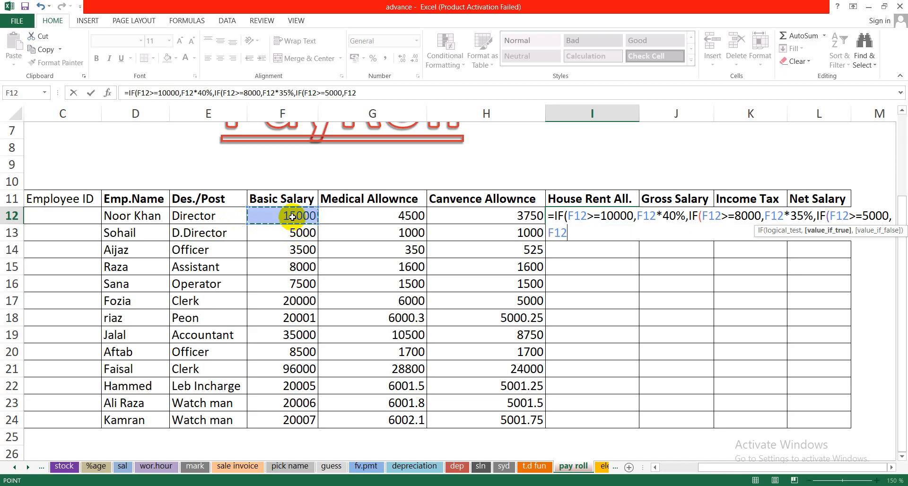
{"action": "type", "text": "*30"}
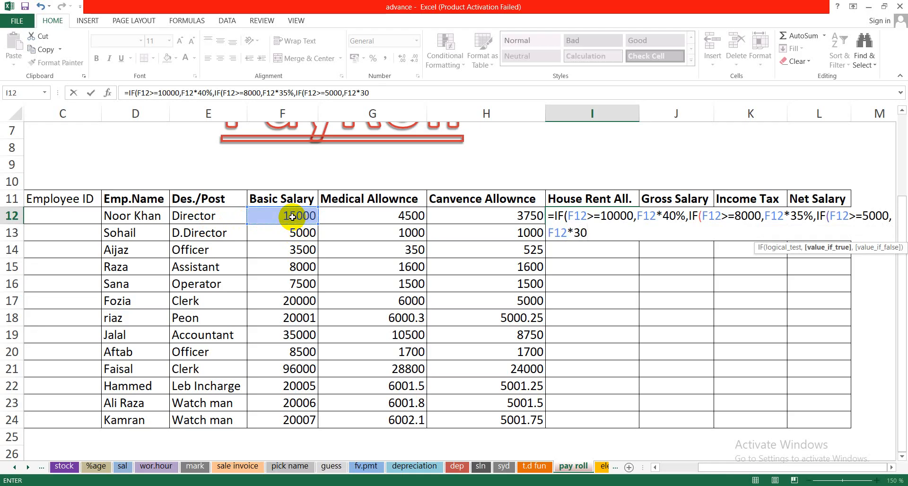
{"action": "type", "text": "%"}
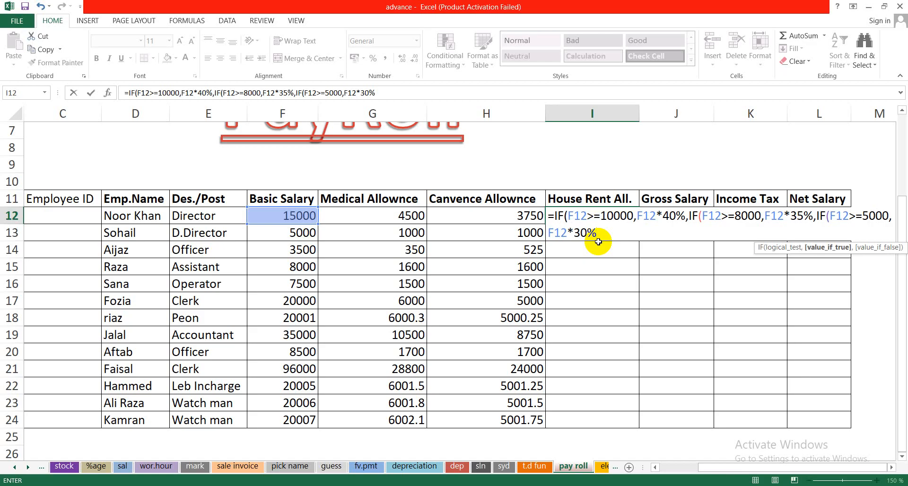
{"action": "type", "text": ","}
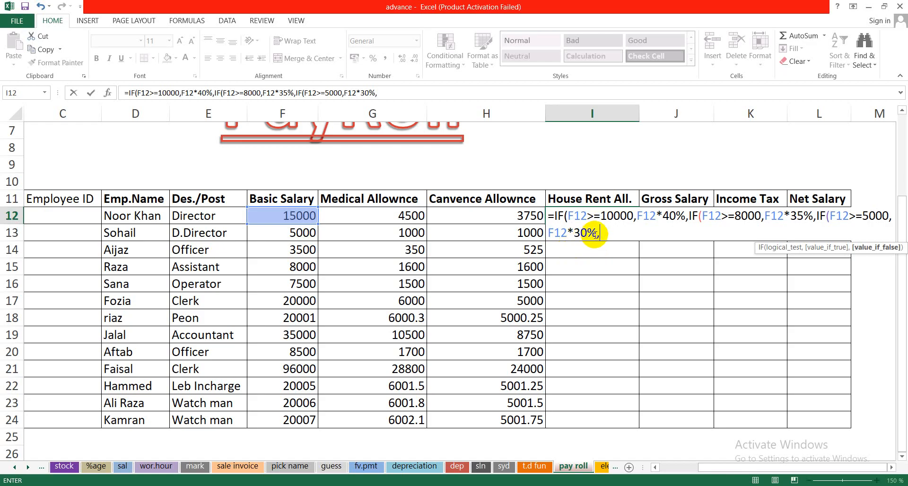
Complete the I12 formula with F12*25% as the final value if false, accepting the suggested closing parenthesis correction.
{"action": "left_click", "coordinate": [289, 211]}
{"action": "type", "text": "*"}
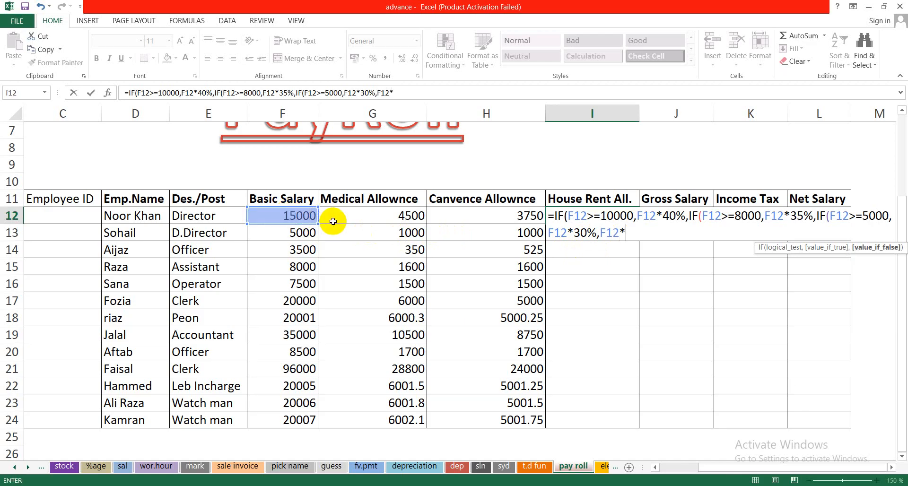
{"action": "type", "text": "25%))"}
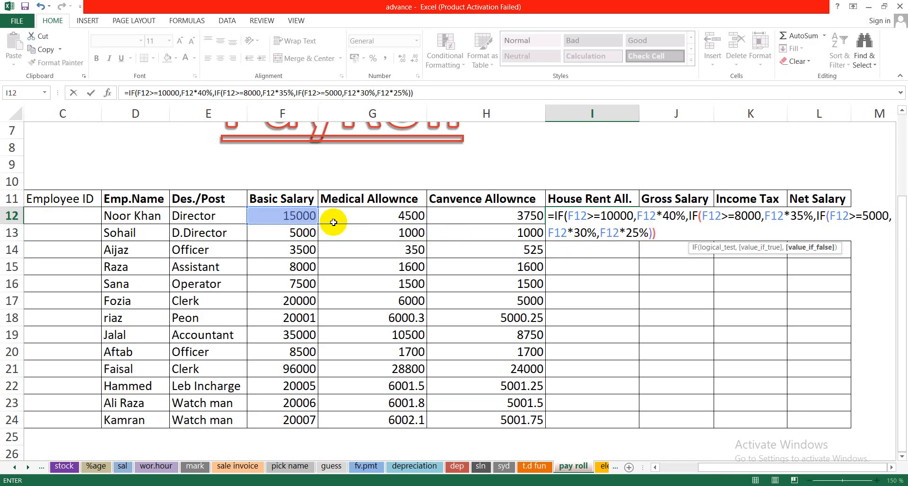
{"action": "key", "text": "Return"}
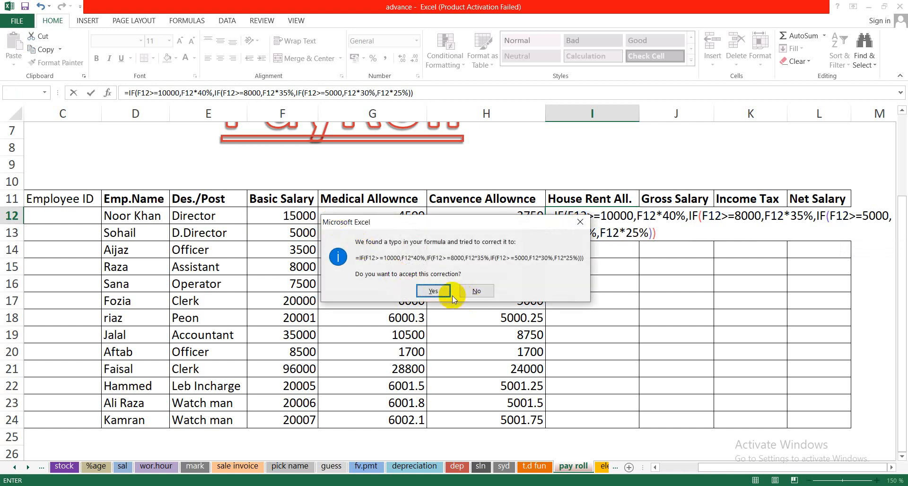
{"action": "left_click", "coordinate": [437, 294]}
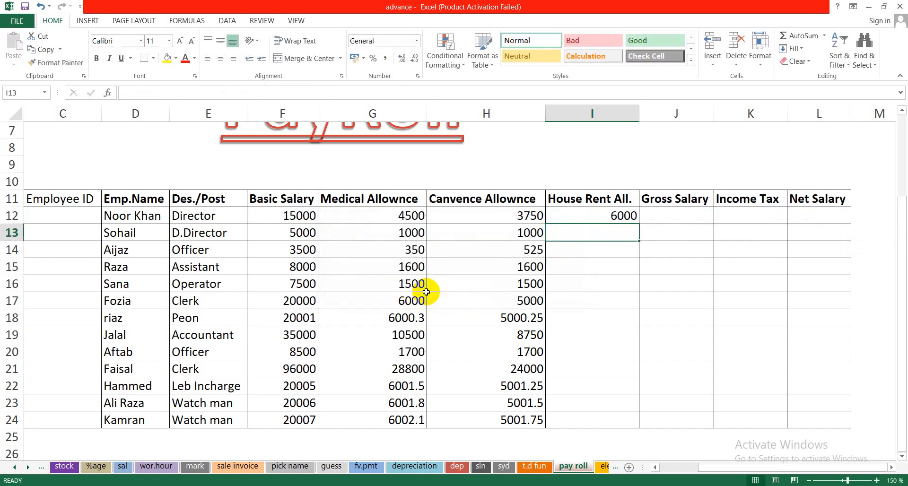
Check the closing parentheses of the House Rent All. formula in I12 and fill it down through I24.
{"action": "double_click", "coordinate": [627, 215]}
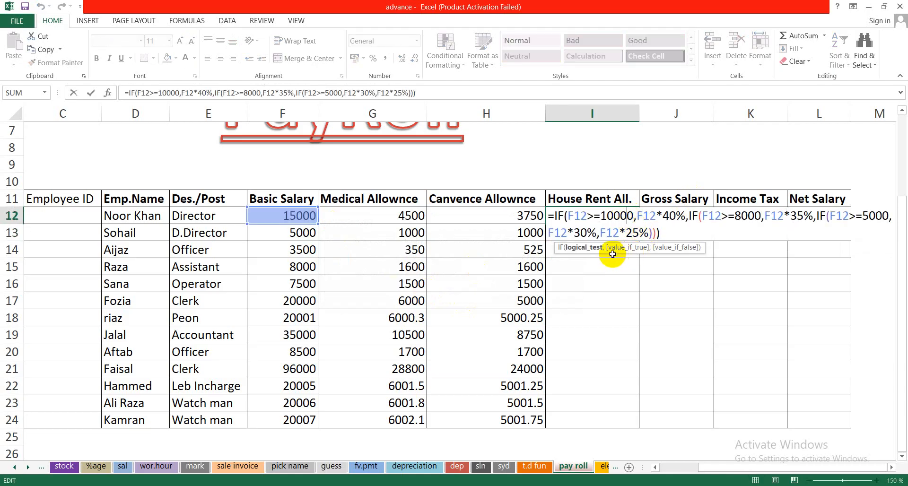
{"action": "left_click", "coordinate": [665, 234]}
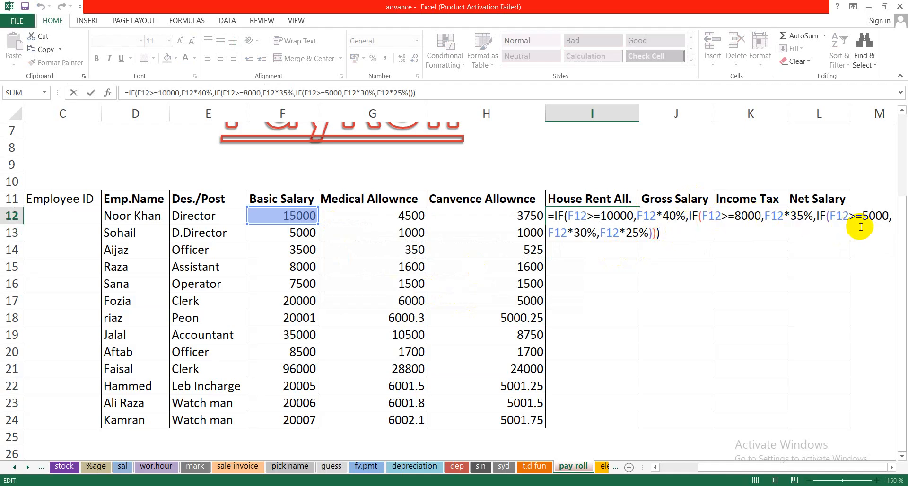
{"action": "key", "text": "Return"}
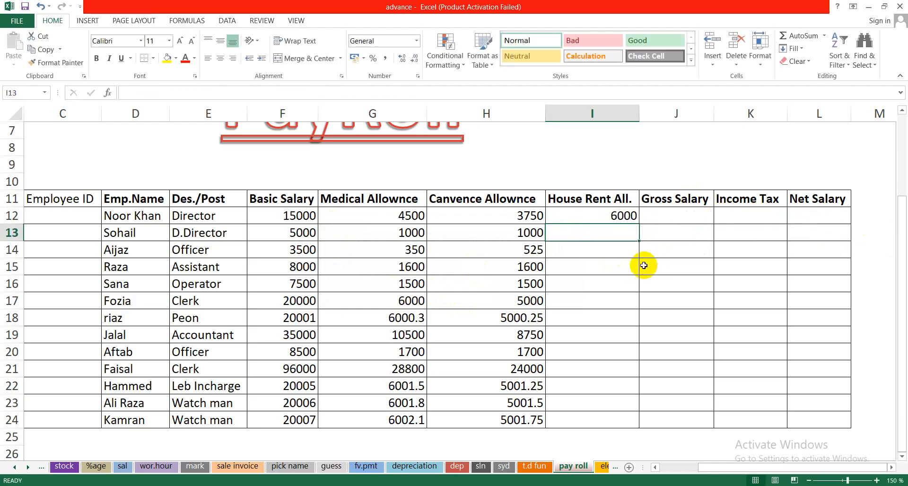
{"action": "left_click", "coordinate": [622, 214]}
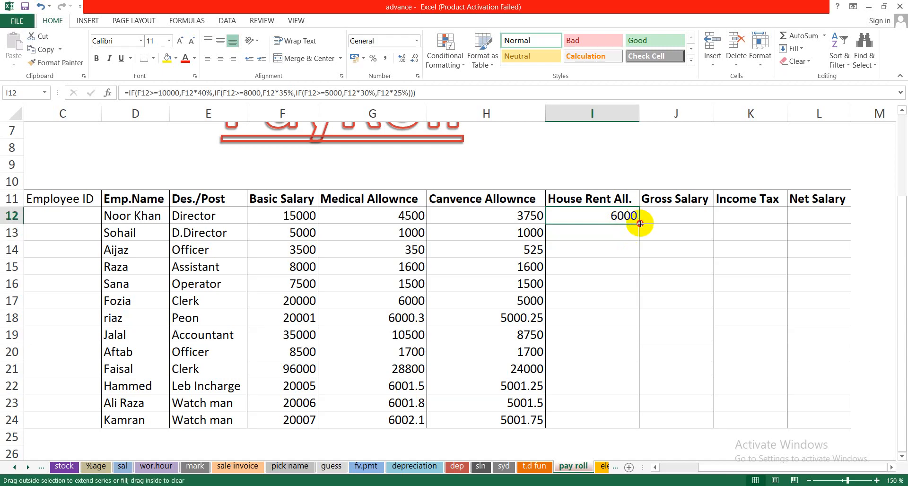
{"action": "left_click_drag", "start_coordinate": [640, 225], "coordinate": [645, 422]}
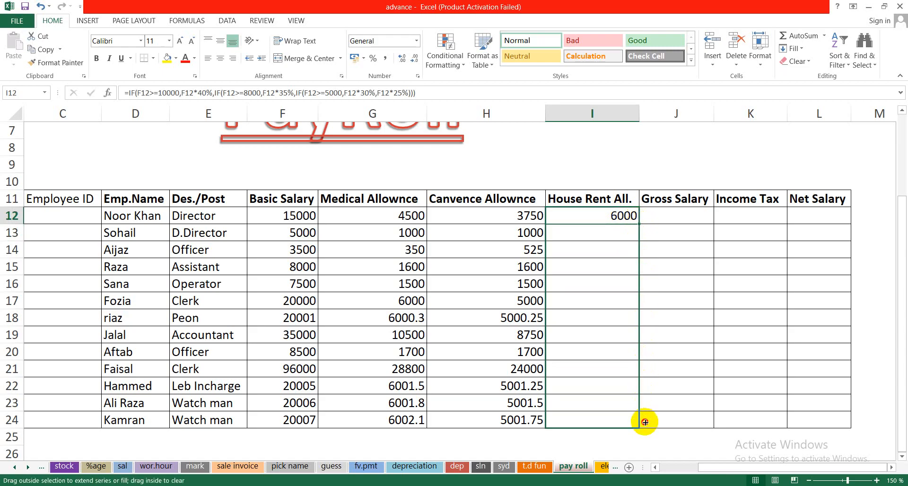
{"action": "left_click_drag", "start_coordinate": [645, 422], "coordinate": [645, 422]}
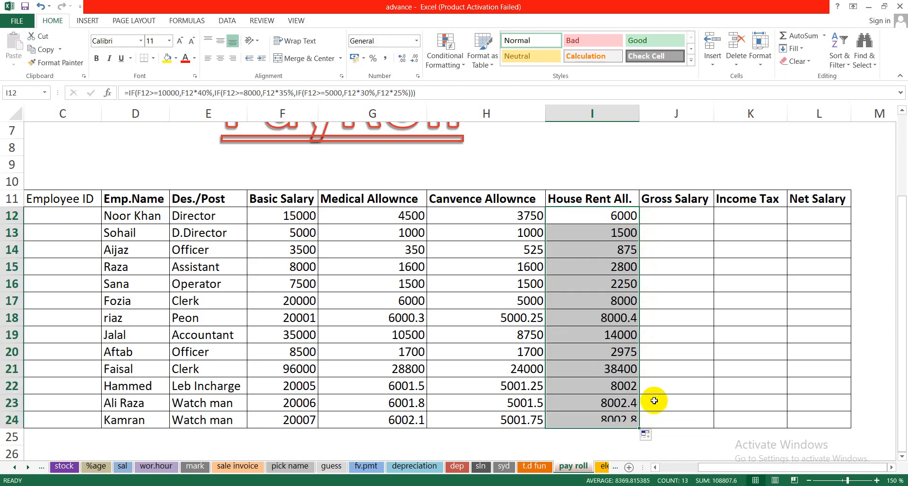
Calculate the first employee's Gross Salary in J12 with a SUM formula over F12:I12.
{"action": "left_click", "coordinate": [651, 211]}
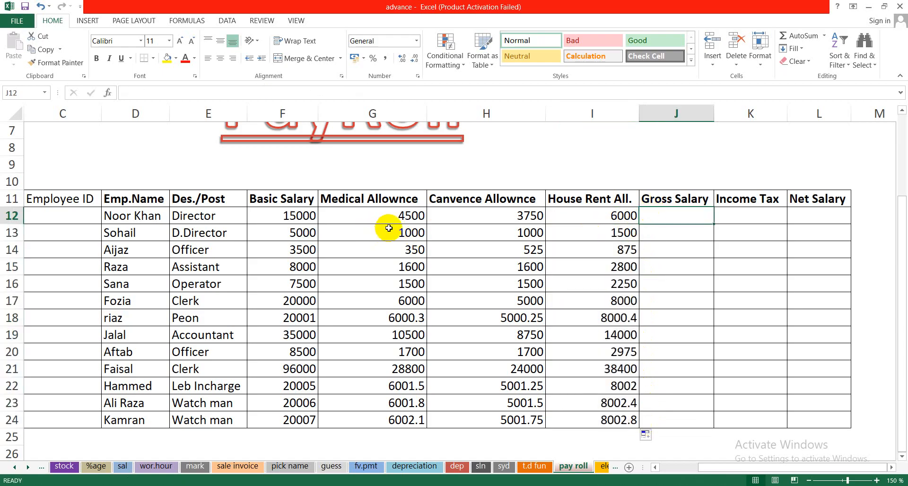
{"action": "type", "text": "="}
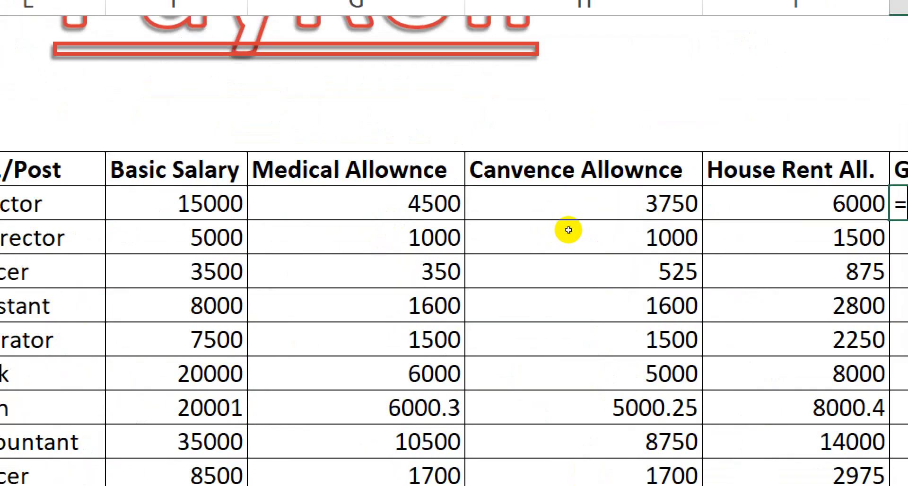
{"action": "type", "text": "SU"}
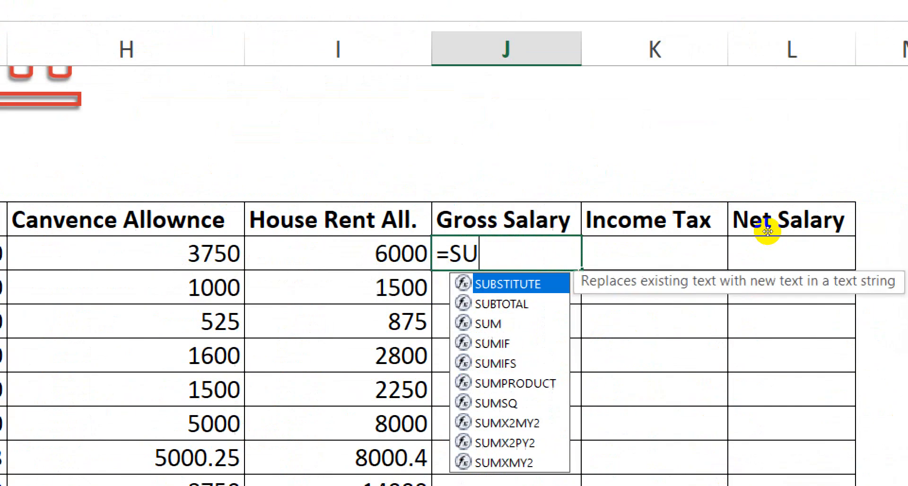
{"action": "type", "text": "M("}
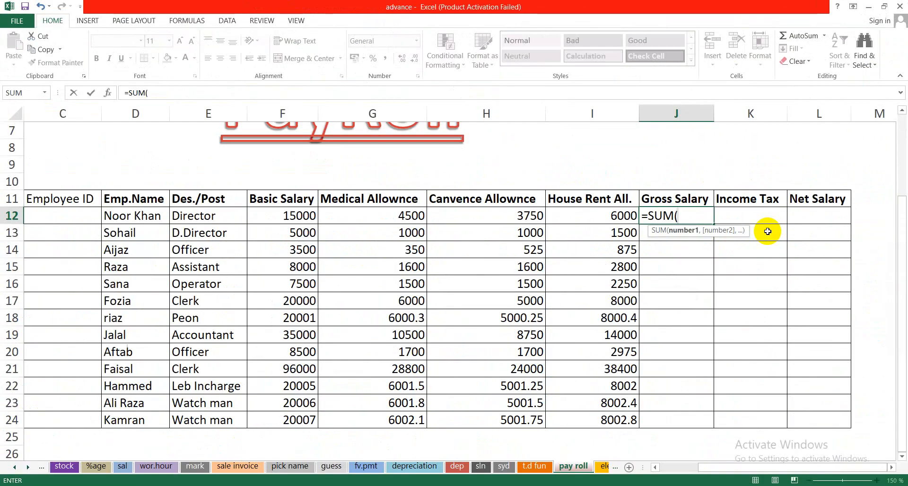
{"action": "left_click_drag", "start_coordinate": [275, 214], "coordinate": [578, 211]}
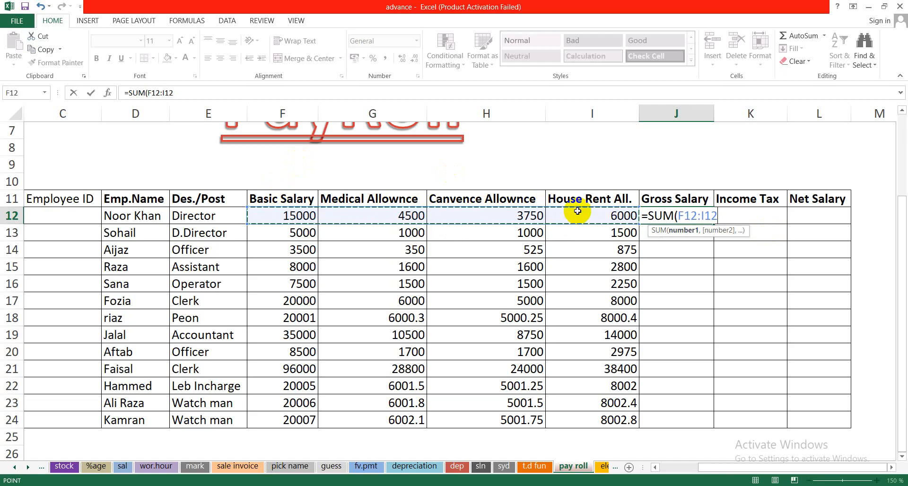
{"action": "key", "text": "Return"}
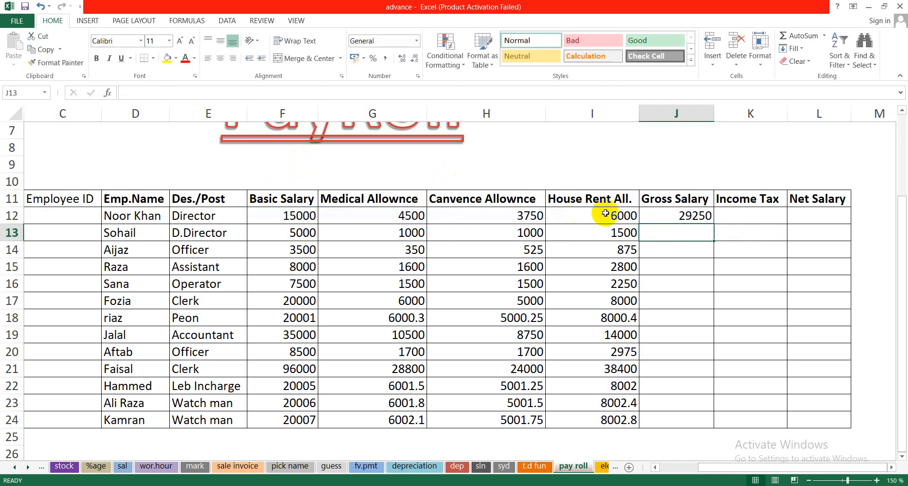
Fill the Gross Salary formula from J12 down through J24, and select the first Income Tax cell, K12.
{"action": "left_click", "coordinate": [696, 216]}
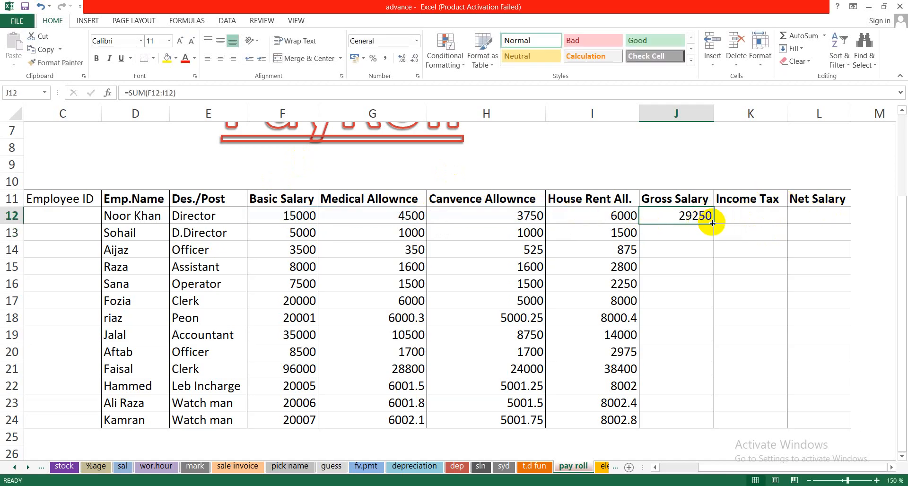
{"action": "left_click_drag", "start_coordinate": [713, 222], "coordinate": [722, 422]}
{"action": "left_click", "coordinate": [753, 210]}
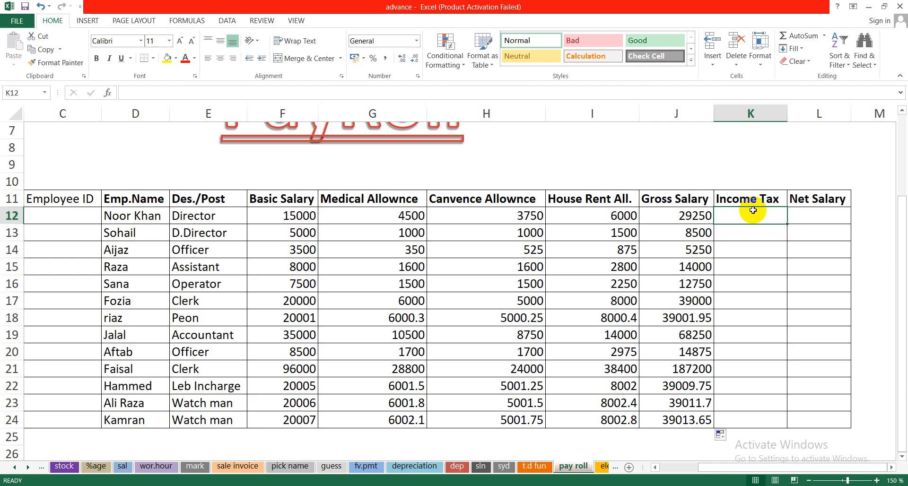
Start the first Income Tax formula in K12 with an IF testing F12>=10000 and returning F12*5% when true.
{"action": "type", "text": "=IF"}
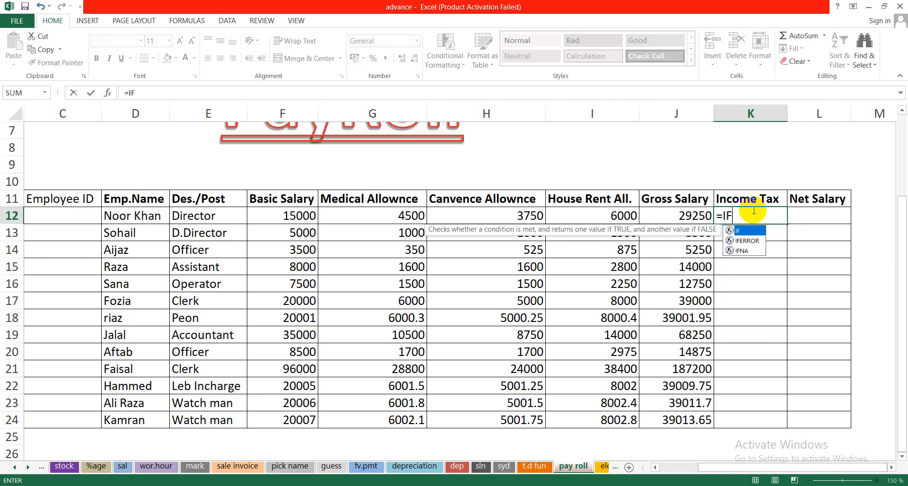
{"action": "type", "text": "("}
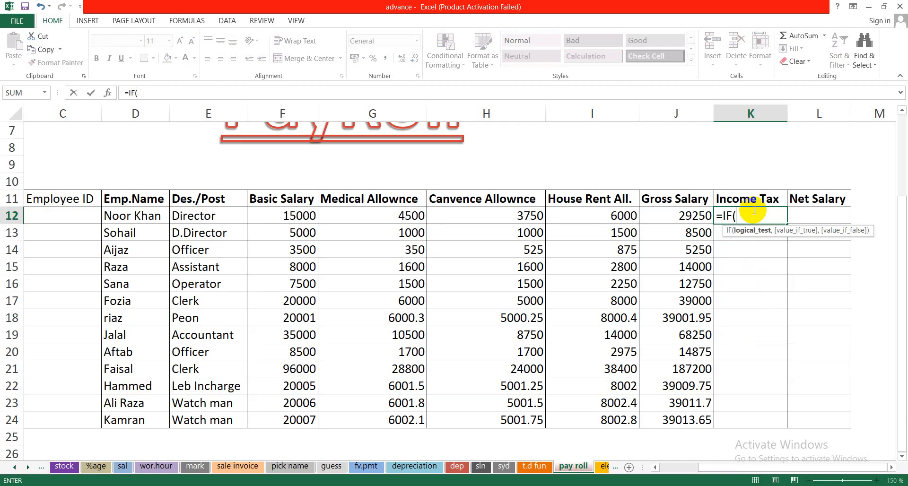
{"action": "left_click", "coordinate": [275, 218]}
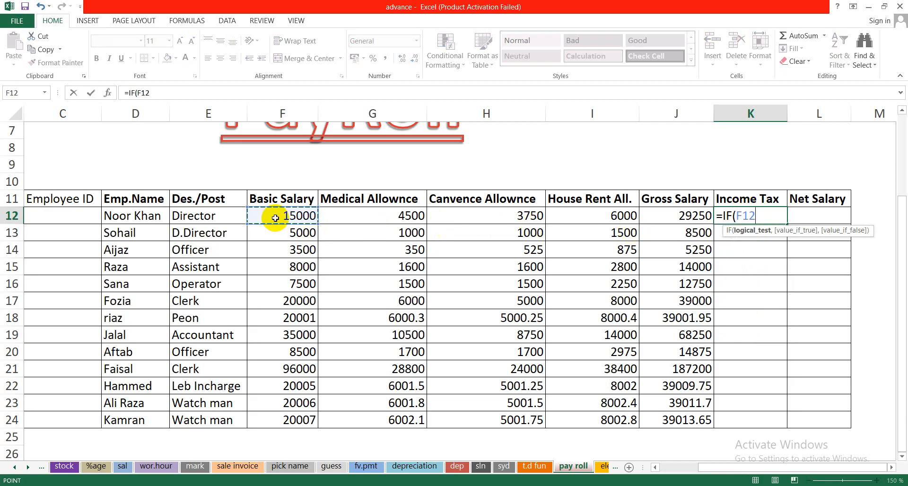
{"action": "type", "text": ">="}
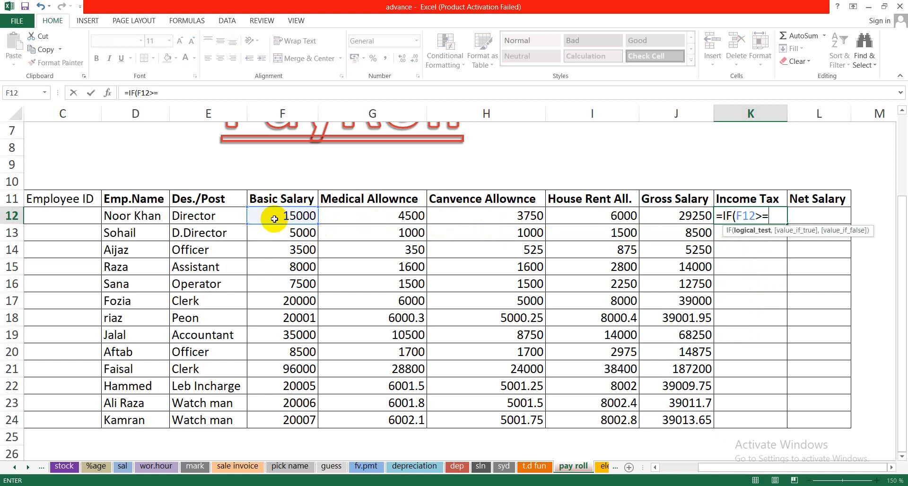
{"action": "type", "text": "10000"}
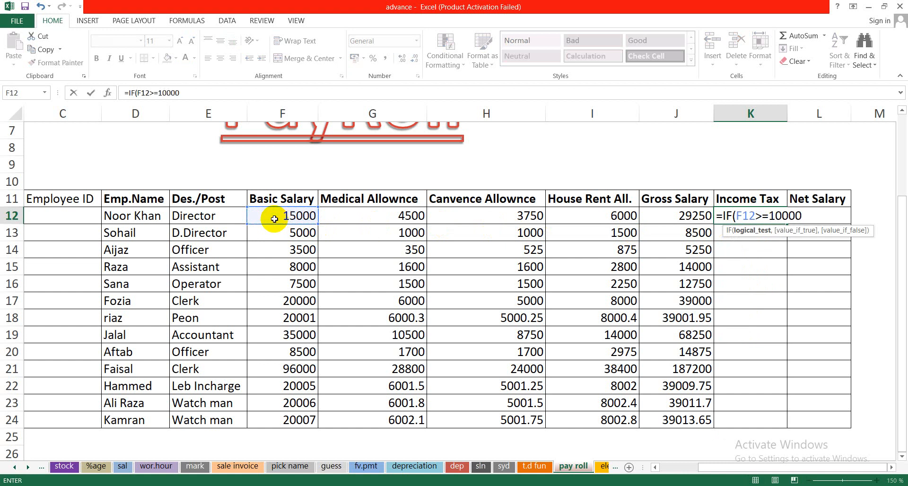
{"action": "type", "text": ","}
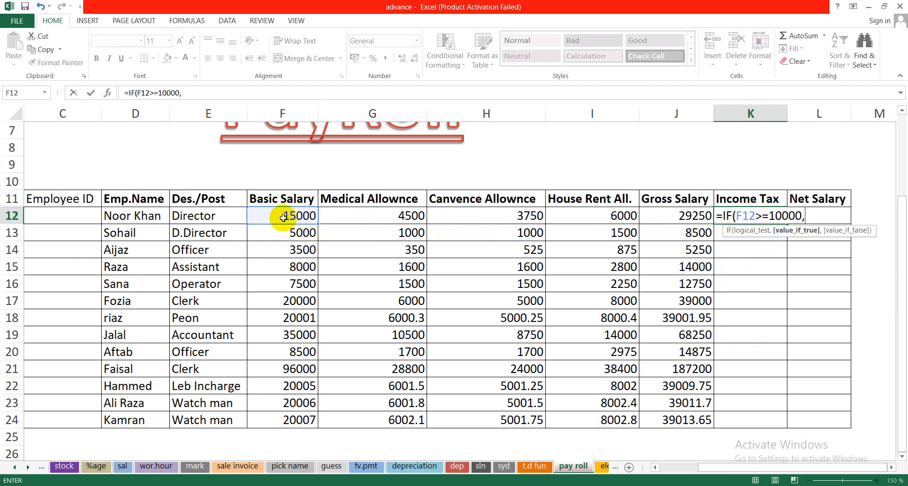
{"action": "left_click", "coordinate": [285, 216]}
{"action": "type", "text": "*"}
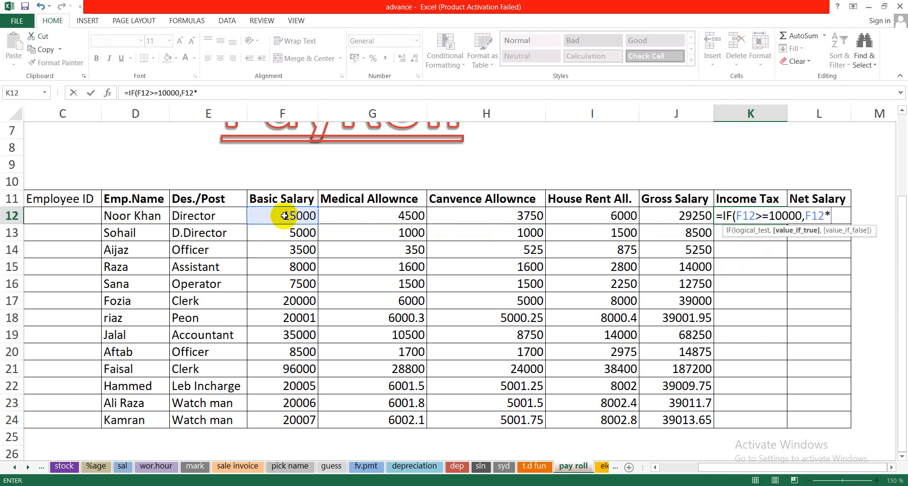
{"action": "type", "text": "5%,"}
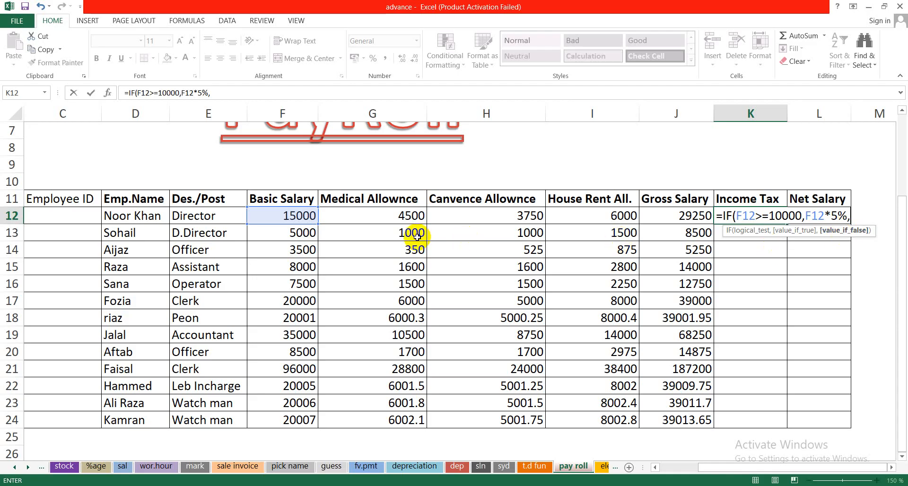
Complete the K12 formula with a nested IF testing F12>=8000 and returning F12*3%, closing both parentheses.
{"action": "type", "text": "IF"}
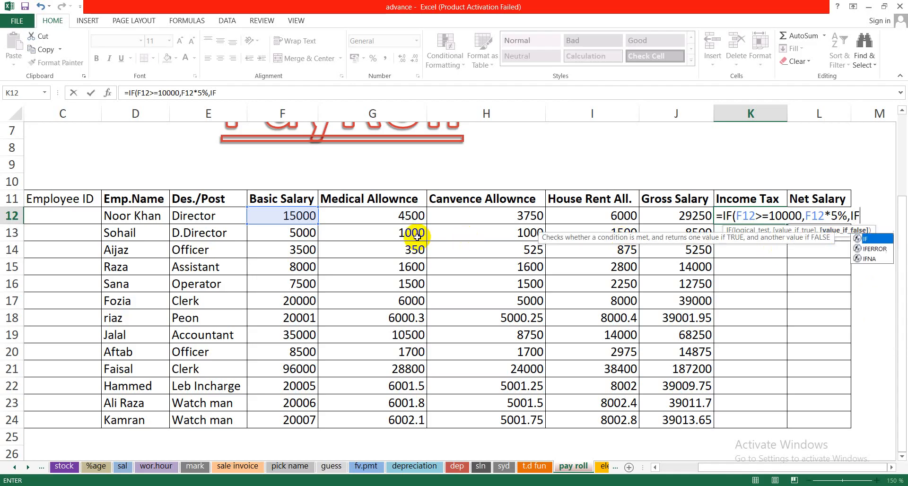
{"action": "type", "text": "("}
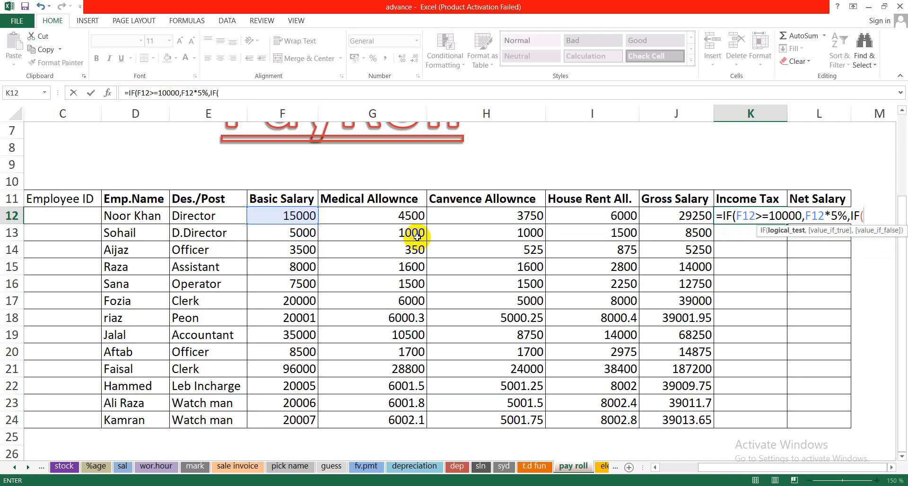
{"action": "left_click", "coordinate": [276, 213]}
{"action": "type", "text": ">="}
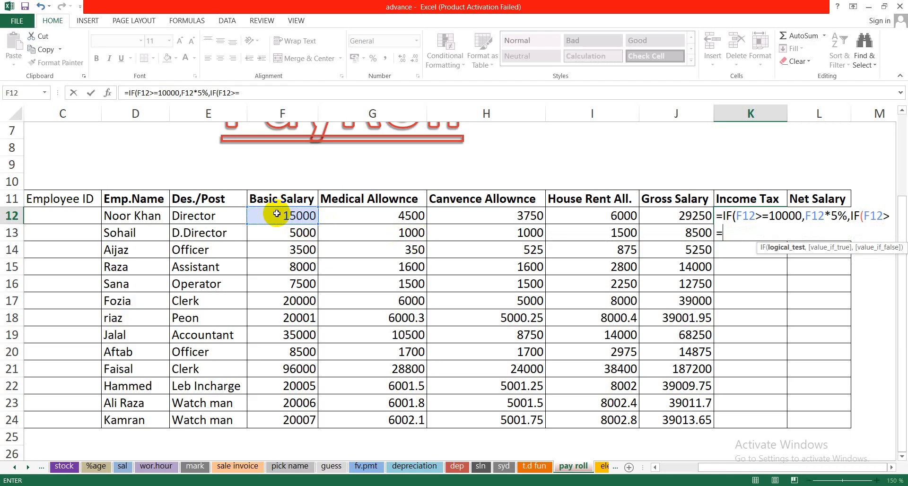
{"action": "type", "text": "8000,"}
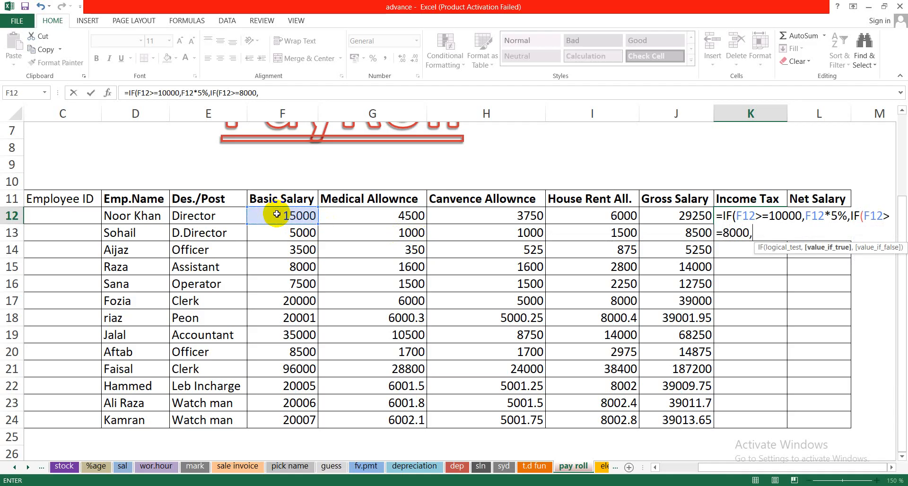
{"action": "left_click", "coordinate": [300, 217]}
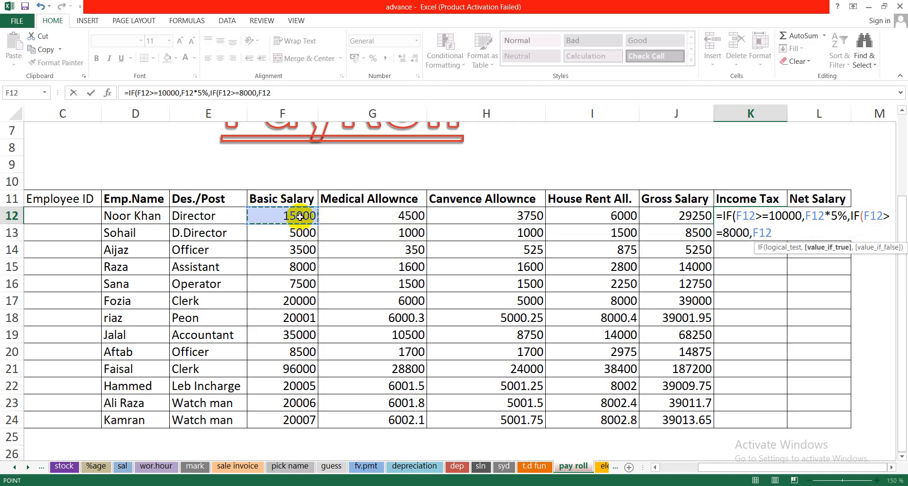
{"action": "type", "text": "*"}
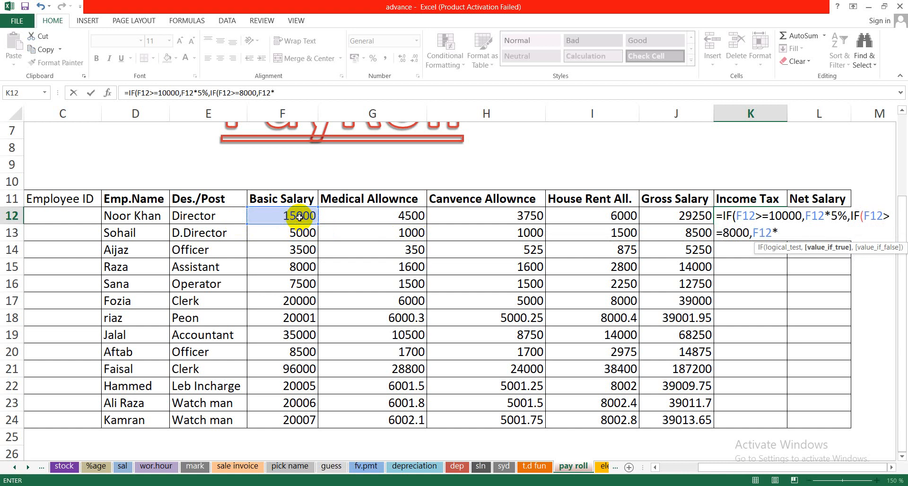
{"action": "type", "text": "3"}
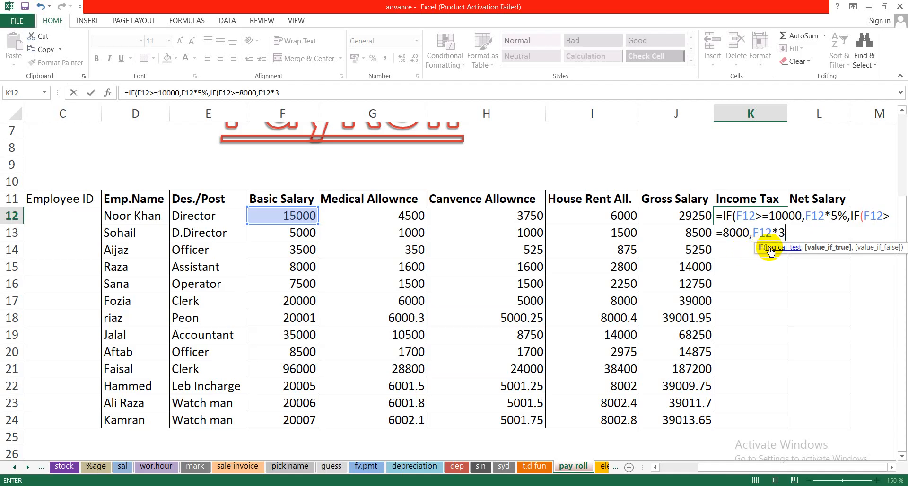
{"action": "type", "text": "%"}
{"action": "type", "text": "))"}
{"action": "key", "text": "Return"}
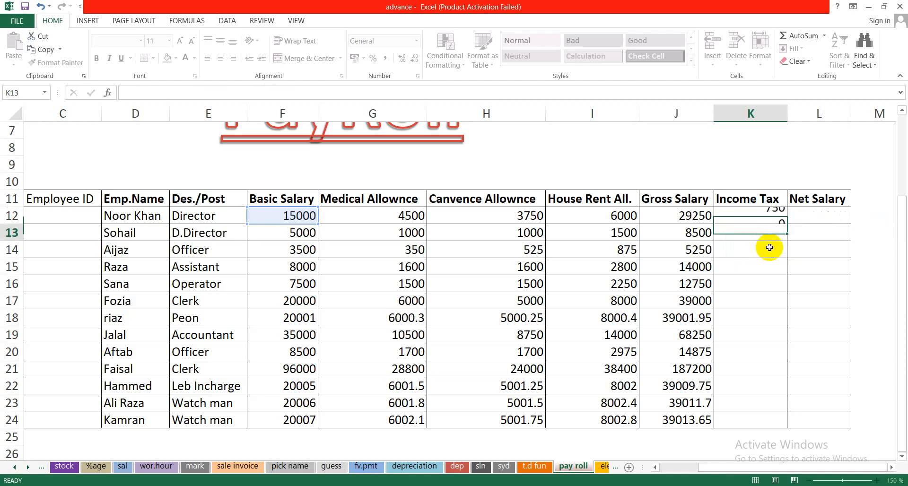
Try filling the Income Tax formula from K12 down through K24, and undo the fill.
{"action": "left_click", "coordinate": [770, 211]}
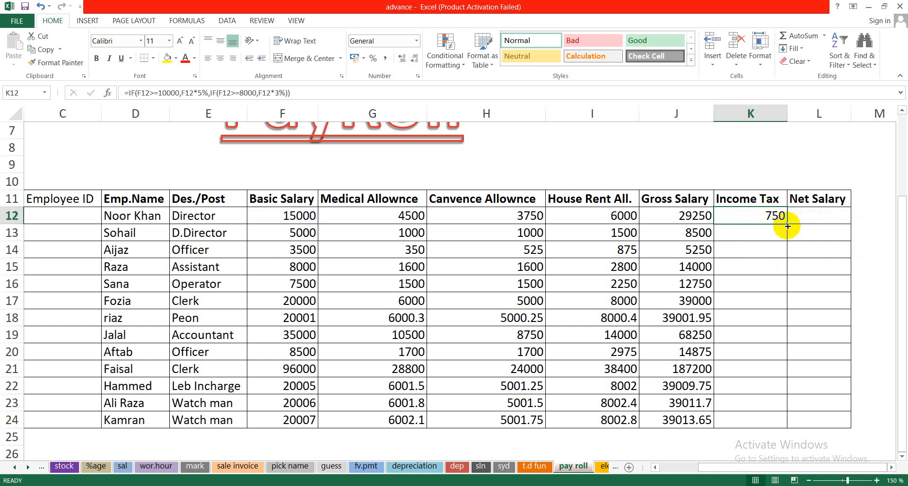
{"action": "left_click_drag", "start_coordinate": [786, 224], "coordinate": [797, 436]}
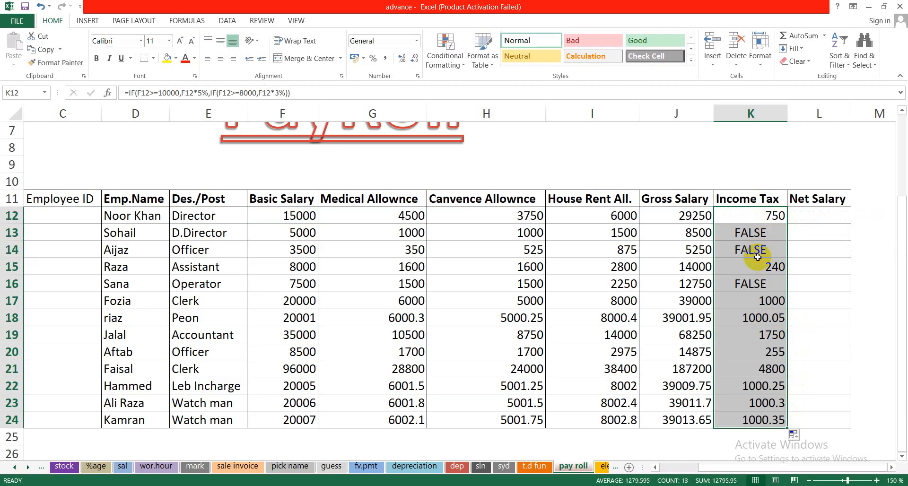
{"action": "key", "text": "ctrl+z"}
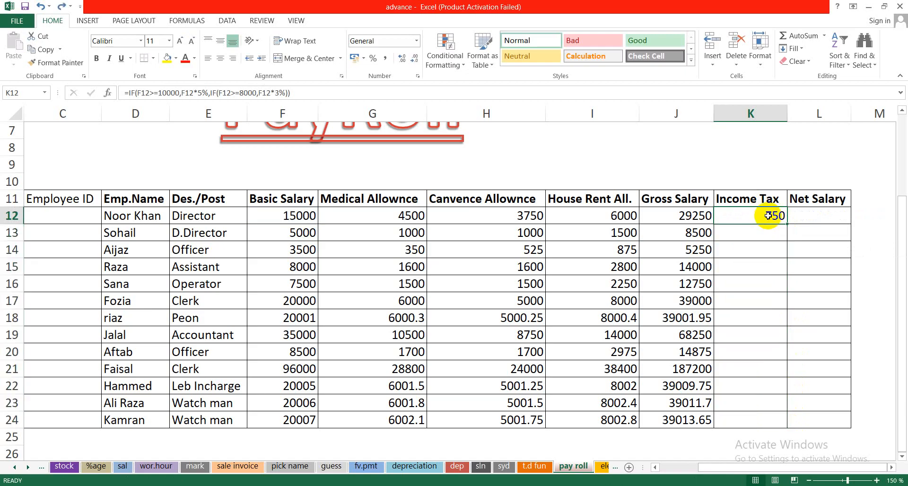
Add 0 as the value if false to the nested IF in the K12 Income Tax formula.
{"action": "double_click", "coordinate": [768, 215]}
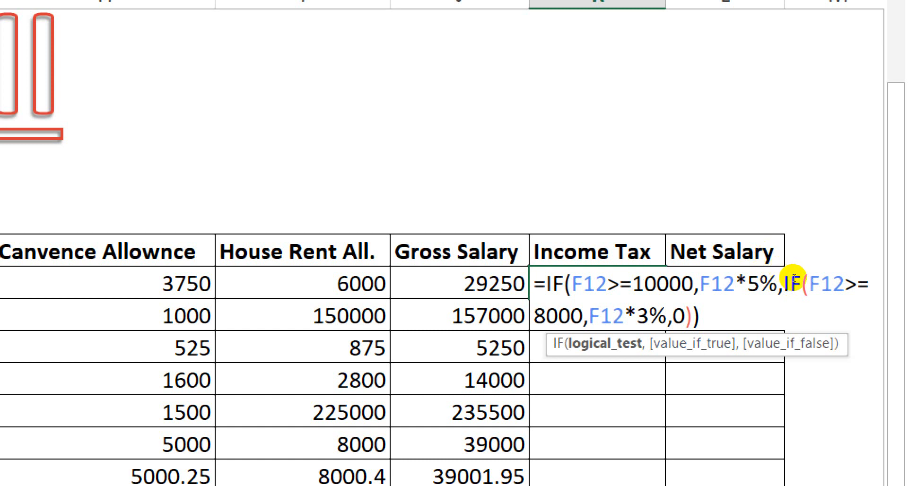
{"action": "key", "text": "ctrl+End"}
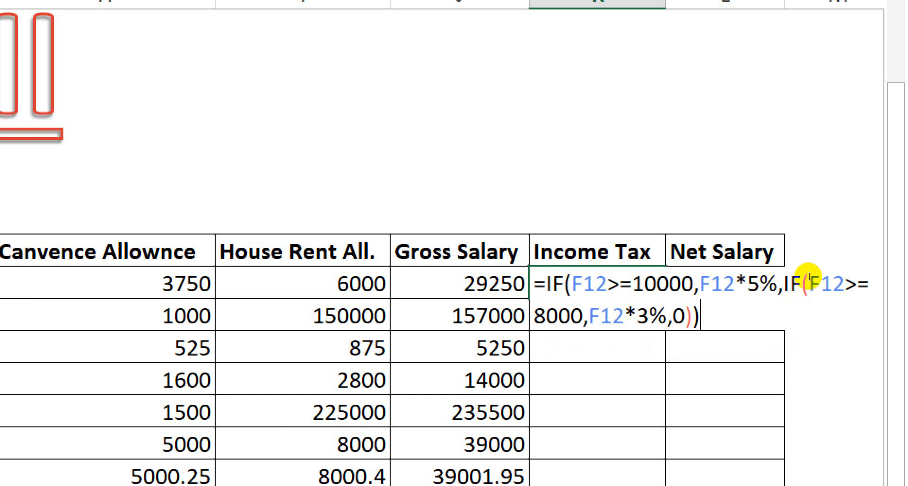
{"action": "key", "text": "Return"}
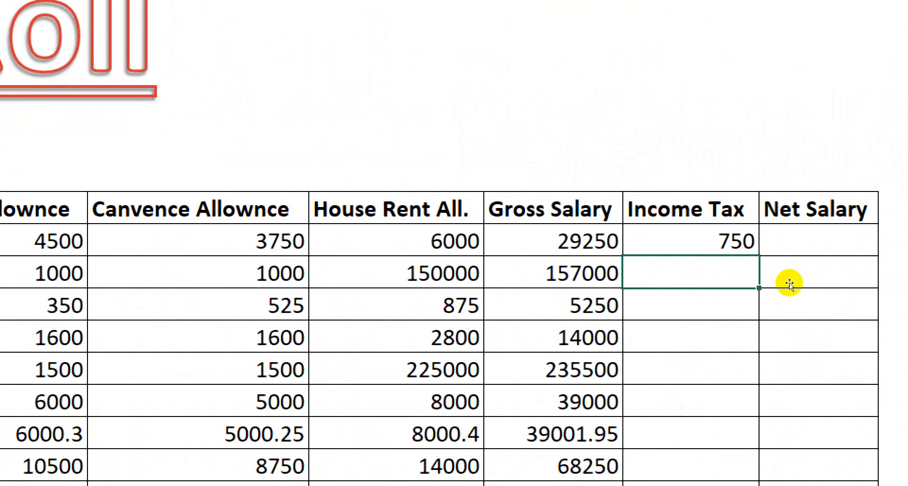
Check the ending of the Income Tax formula in K12 and fill it down through K24.
{"action": "key", "text": "Up"}
{"action": "key", "text": "F2"}
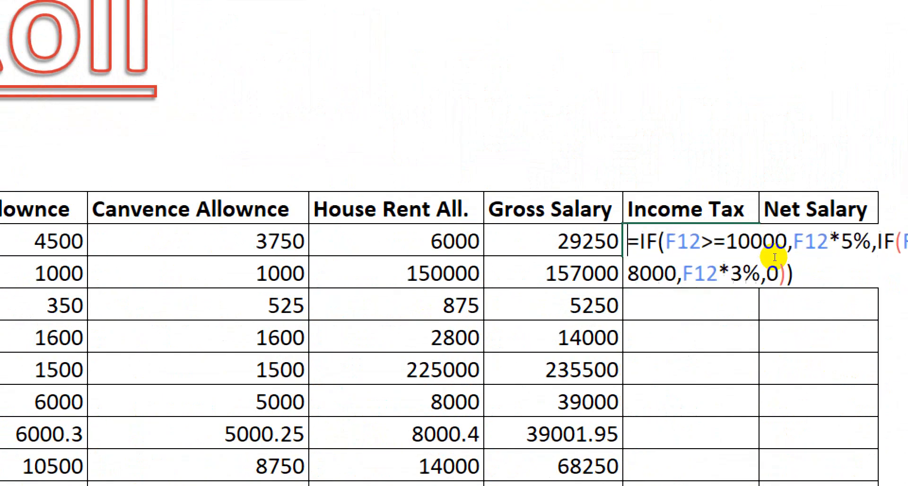
{"action": "left_click", "coordinate": [791, 275]}
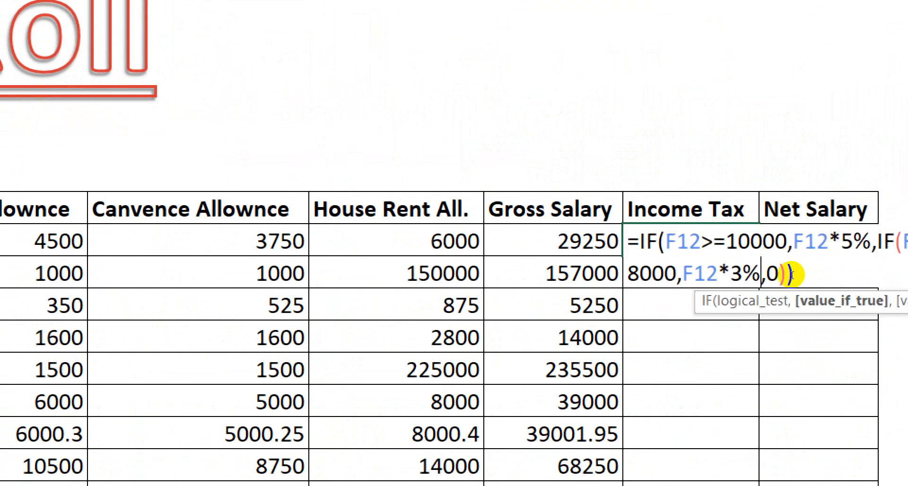
{"action": "left_click", "coordinate": [802, 274]}
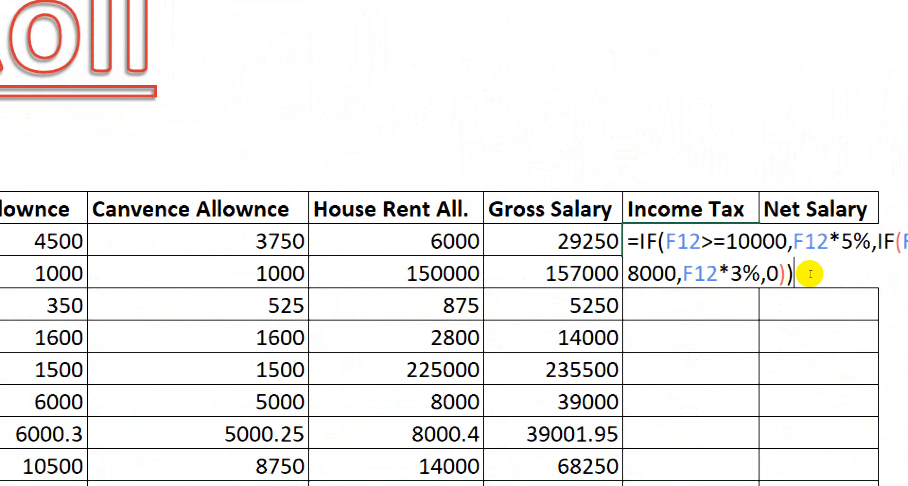
{"action": "key", "text": "Return"}
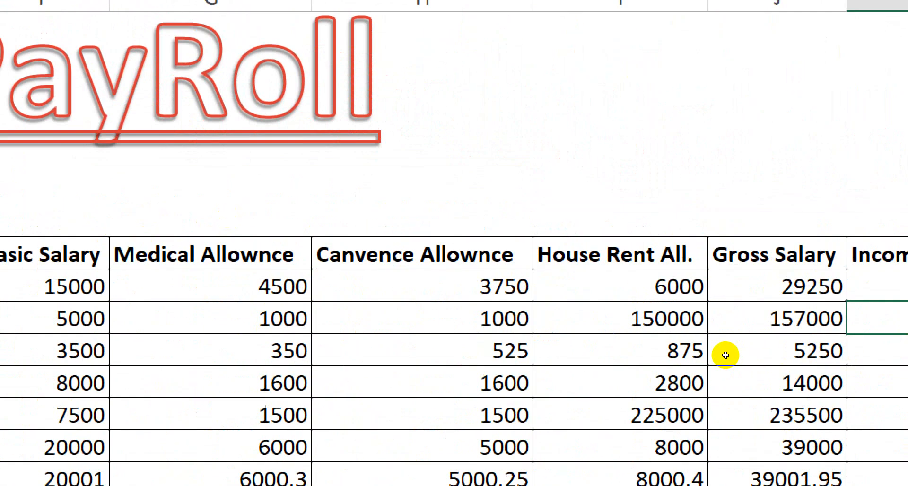
{"action": "key", "text": "Up"}
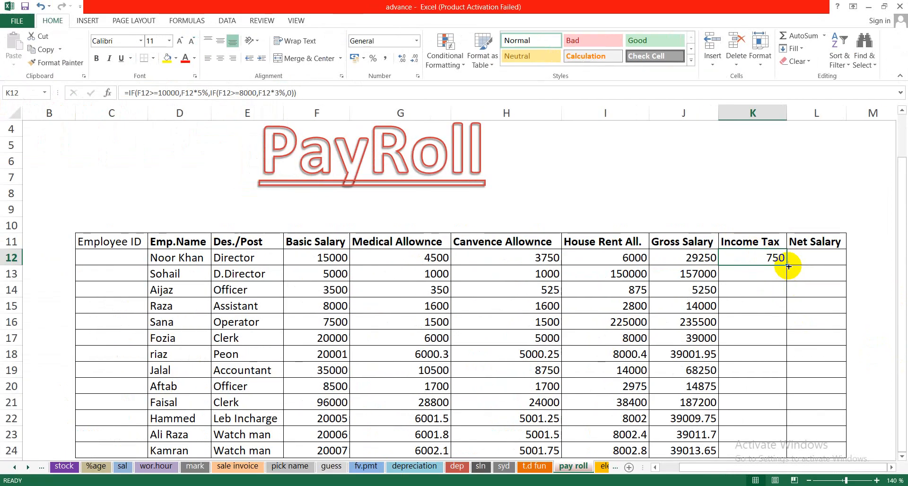
{"action": "left_click_drag", "start_coordinate": [788, 266], "coordinate": [799, 454]}
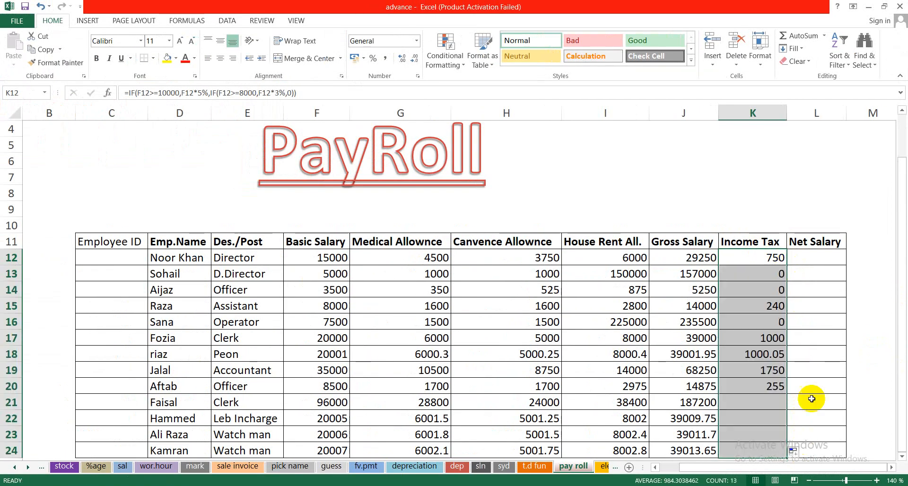
Calculate the first employee's Net Salary in L12 with the formula =J12-K12.
{"action": "left_click", "coordinate": [828, 259]}
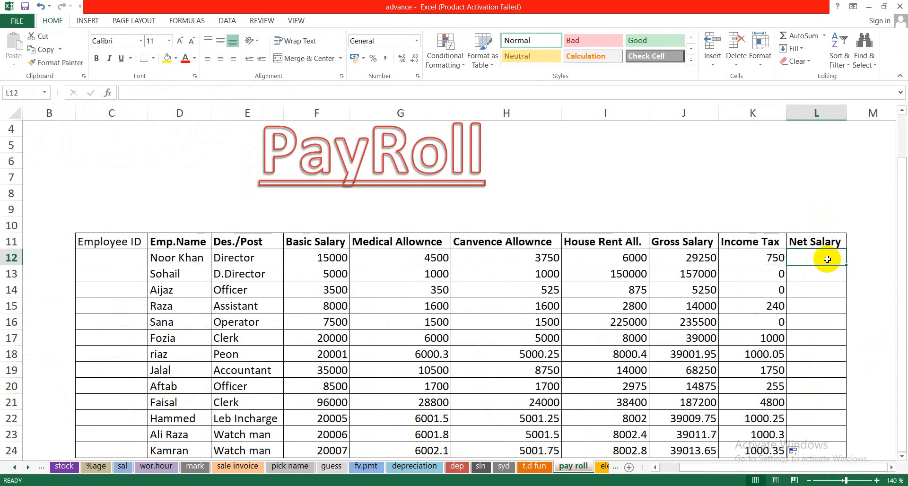
{"action": "type", "text": "="}
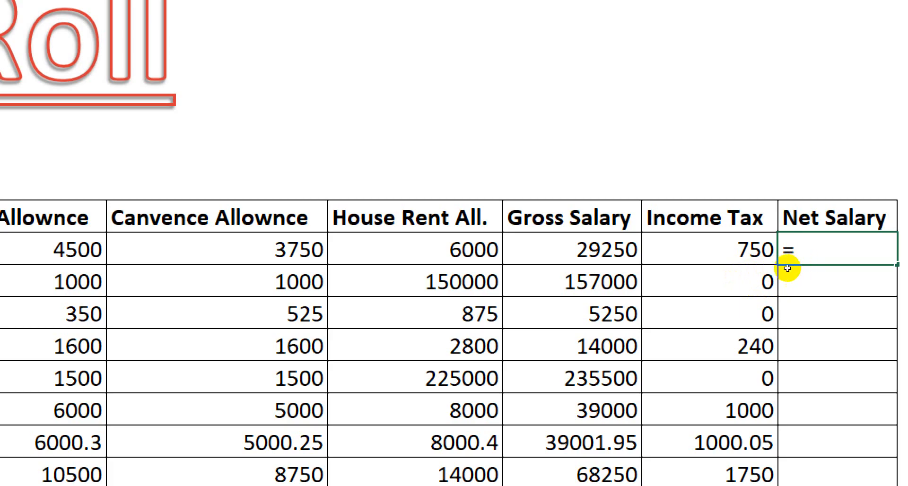
{"action": "key", "text": "Left"}
{"action": "key", "text": "Left"}
{"action": "type", "text": "-"}
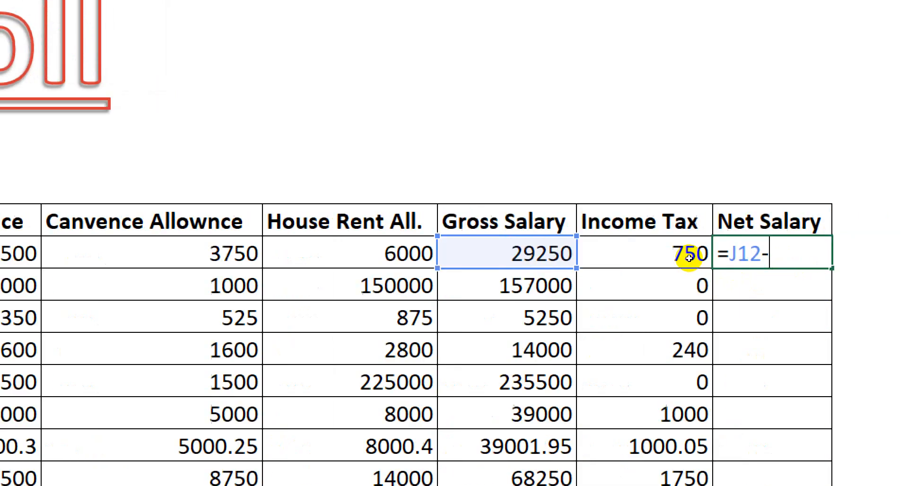
{"action": "key", "text": "Left"}
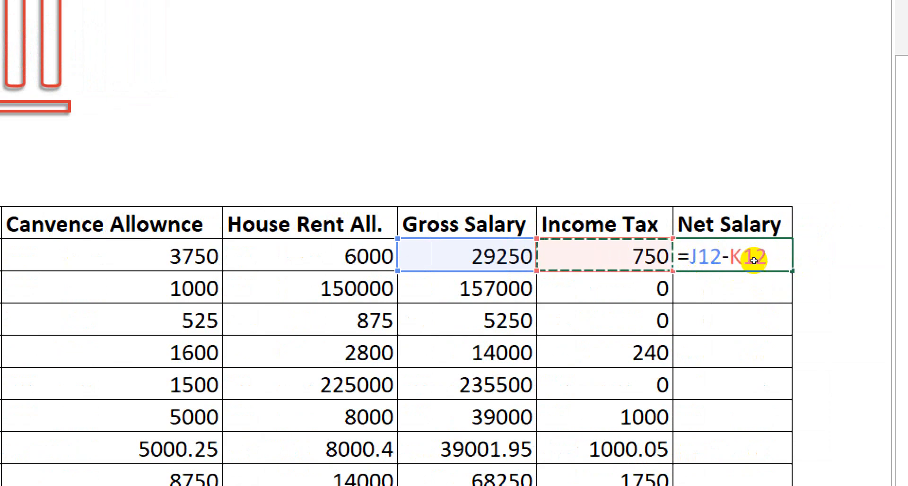
{"action": "key", "text": "Return"}
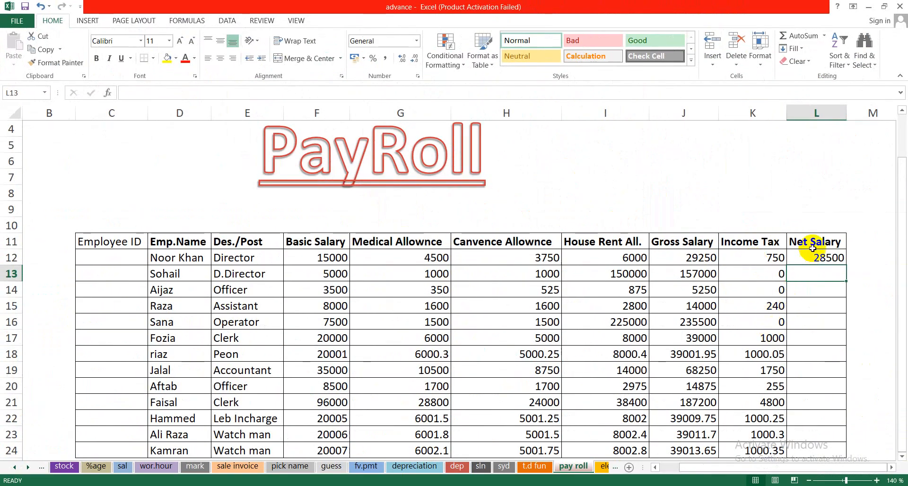
Fill the Net Salary formula from L12 down through L24 and check the formulas in several of the filled cells.
{"action": "left_click", "coordinate": [820, 256]}
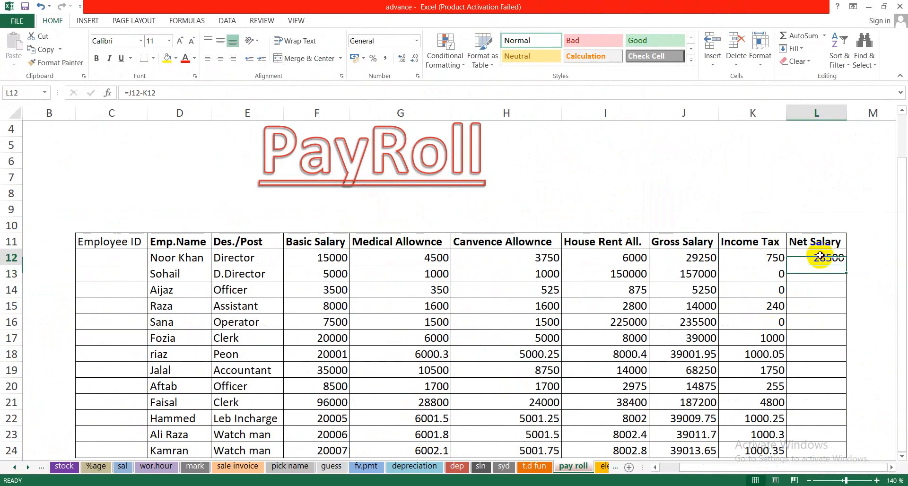
{"action": "left_click_drag", "start_coordinate": [846, 265], "coordinate": [860, 459]}
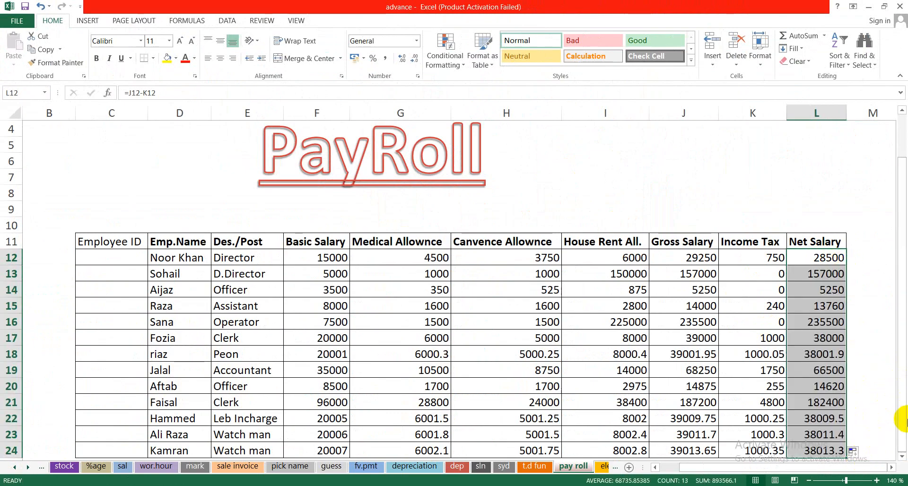
{"action": "left_click", "coordinate": [858, 338]}
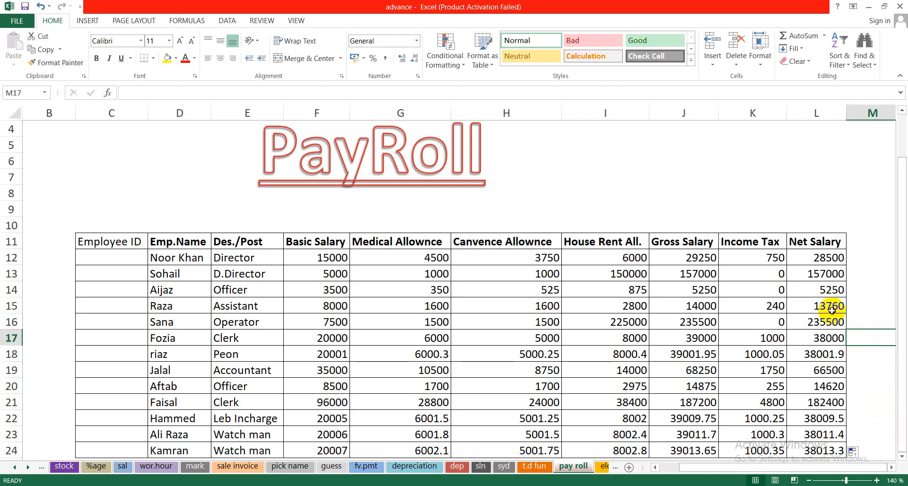
{"action": "left_click", "coordinate": [832, 310]}
{"action": "left_click", "coordinate": [813, 258]}
{"action": "left_click", "coordinate": [813, 274]}
{"action": "left_click", "coordinate": [812, 304]}
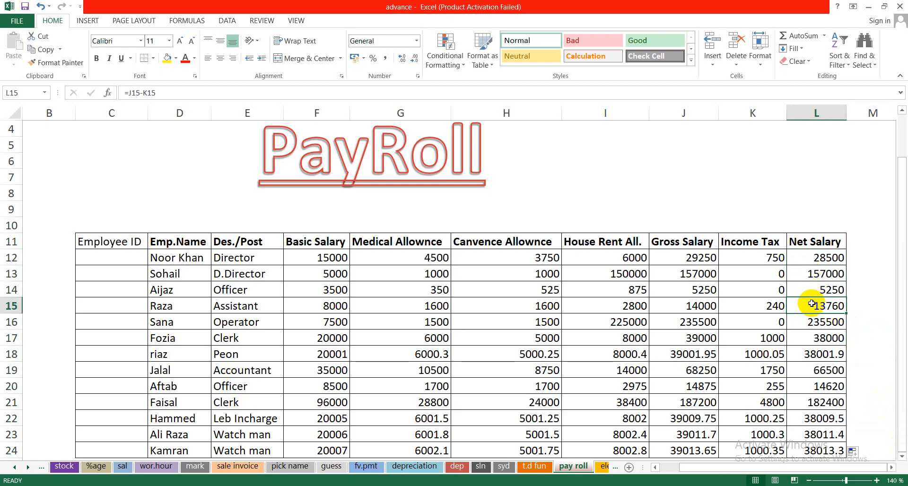